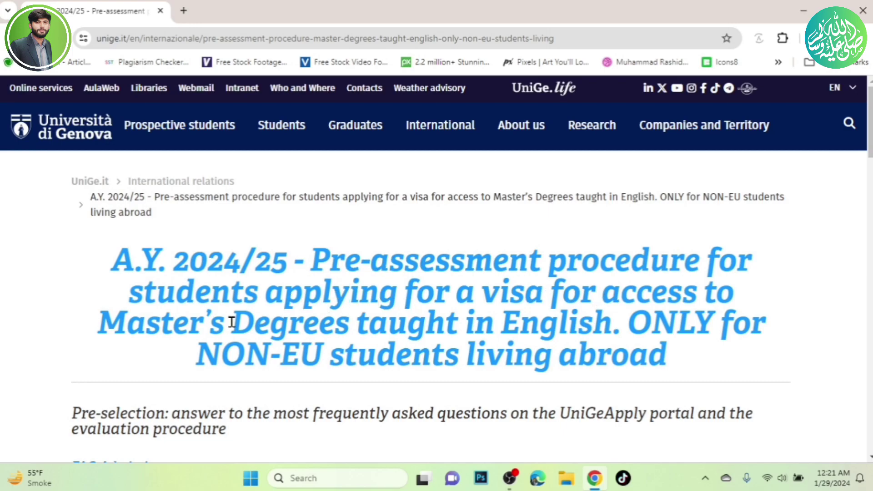
Scroll down the pre-assessment page to the 'When to apply' box and the documents-to-prepare list.
{"action": "scroll", "coordinate": [208, 297], "scroll_direction": "down", "scroll_amount": 1}
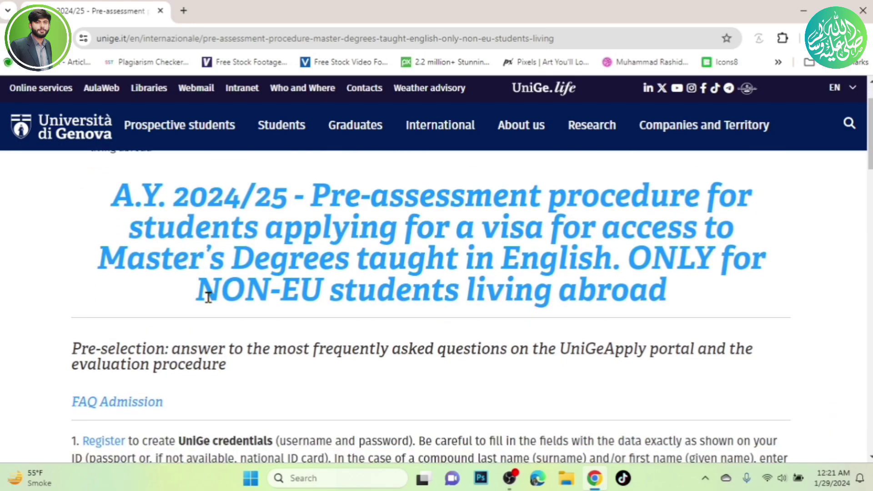
{"action": "scroll", "coordinate": [207, 291], "scroll_direction": "down", "scroll_amount": 2}
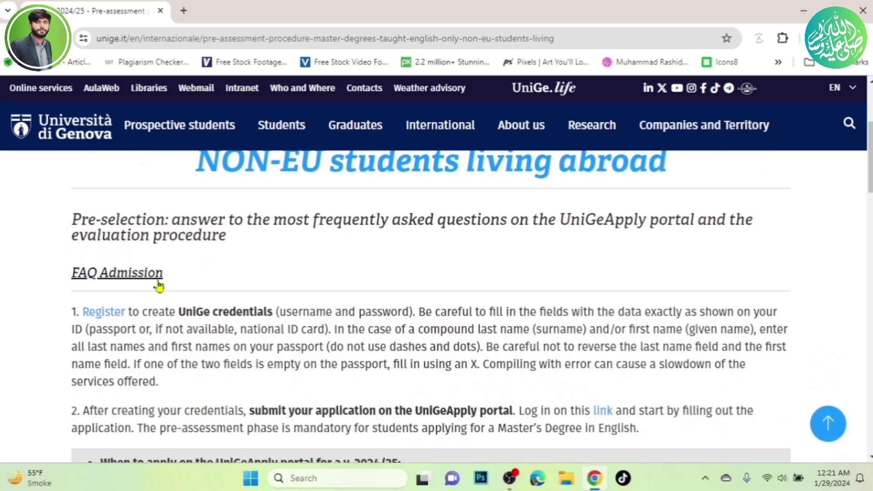
{"action": "scroll", "coordinate": [232, 268], "scroll_direction": "down", "scroll_amount": 2}
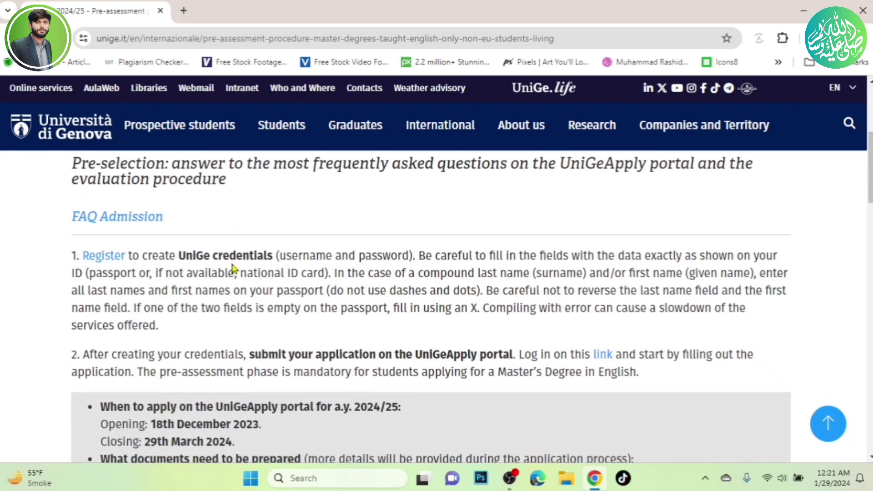
{"action": "scroll", "coordinate": [120, 256], "scroll_direction": "up", "scroll_amount": 1}
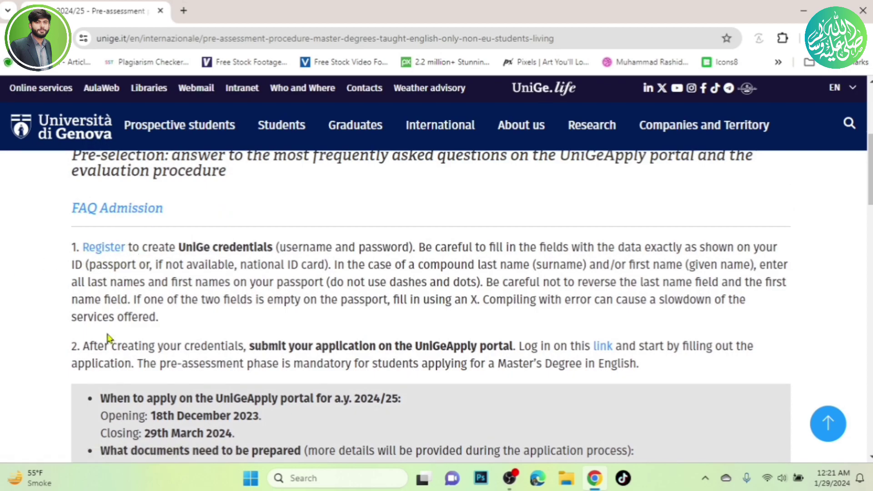
{"action": "scroll", "coordinate": [95, 352], "scroll_direction": "down", "scroll_amount": 2}
{"action": "scroll", "coordinate": [92, 332], "scroll_direction": "down", "scroll_amount": 1}
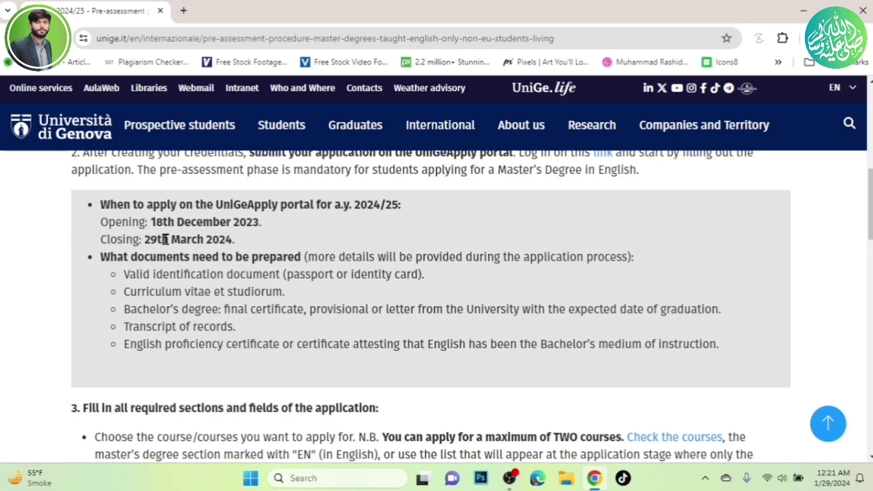
Highlight the 29 March 2024 closing date, then the passport/ID, CV and Bachelor's degree requirements.
{"action": "left_click_drag", "start_coordinate": [232, 240], "coordinate": [145, 244]}
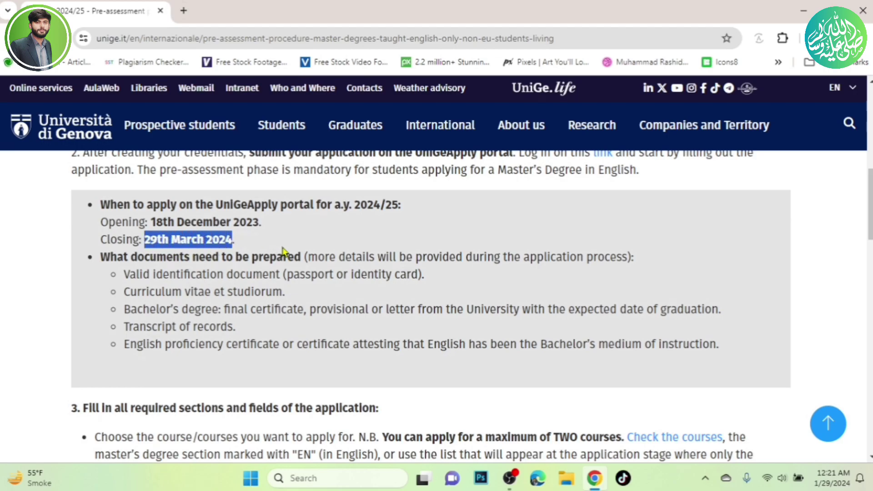
{"action": "left_click", "coordinate": [36, 253]}
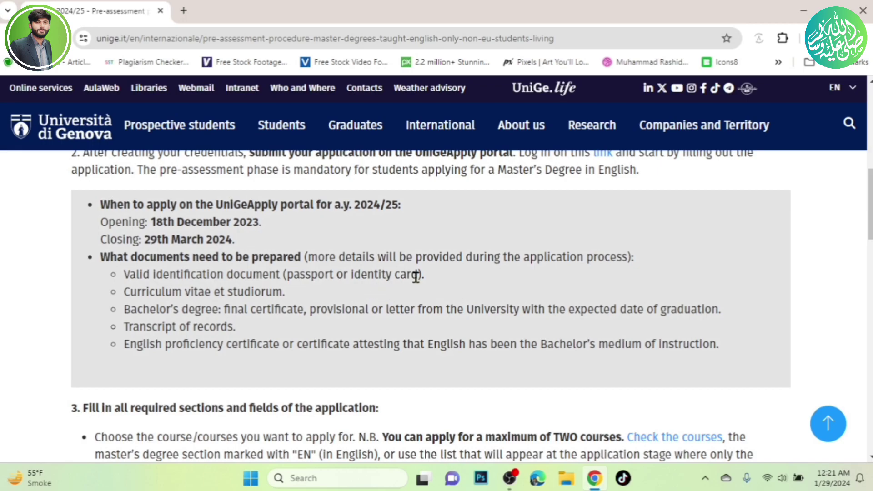
{"action": "left_click_drag", "start_coordinate": [426, 277], "coordinate": [283, 268]}
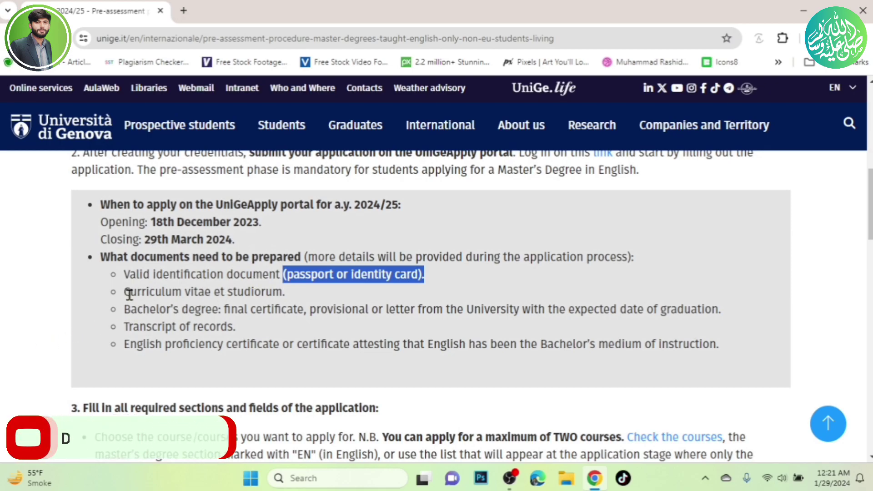
{"action": "left_click_drag", "start_coordinate": [124, 292], "coordinate": [280, 286]}
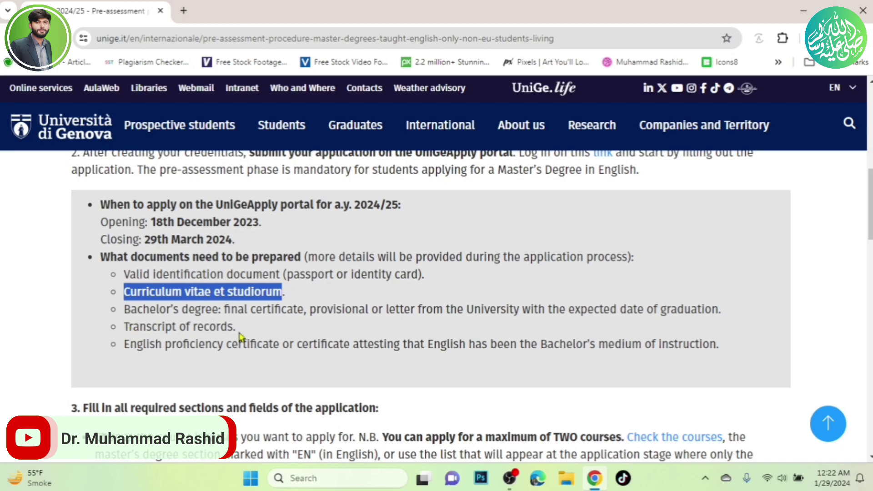
{"action": "left_click_drag", "start_coordinate": [726, 314], "coordinate": [122, 310]}
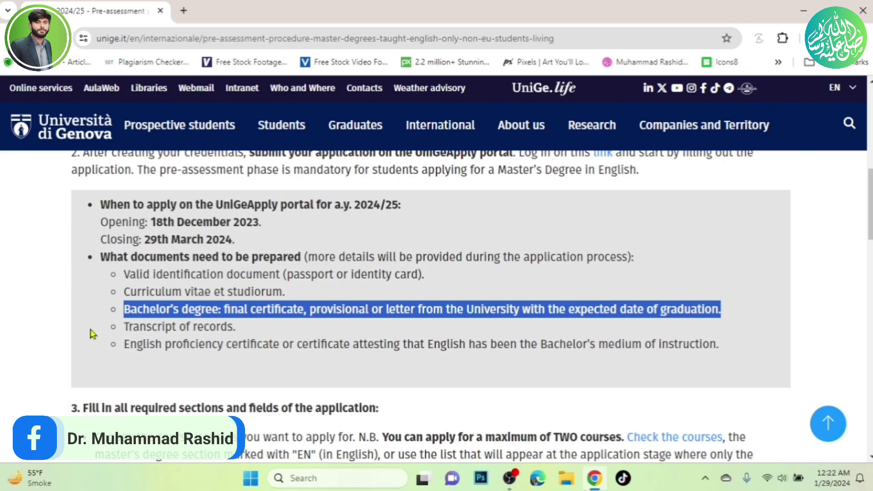
{"action": "left_click", "coordinate": [241, 329]}
Highlight the Transcript of records line, then scroll down to step 3 on filling in the application.
{"action": "left_click_drag", "start_coordinate": [234, 323], "coordinate": [705, 341]}
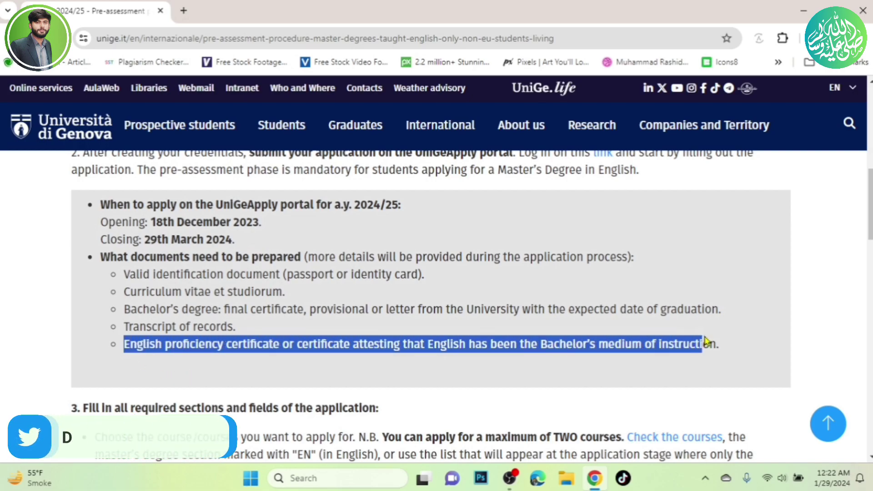
{"action": "left_click", "coordinate": [739, 346]}
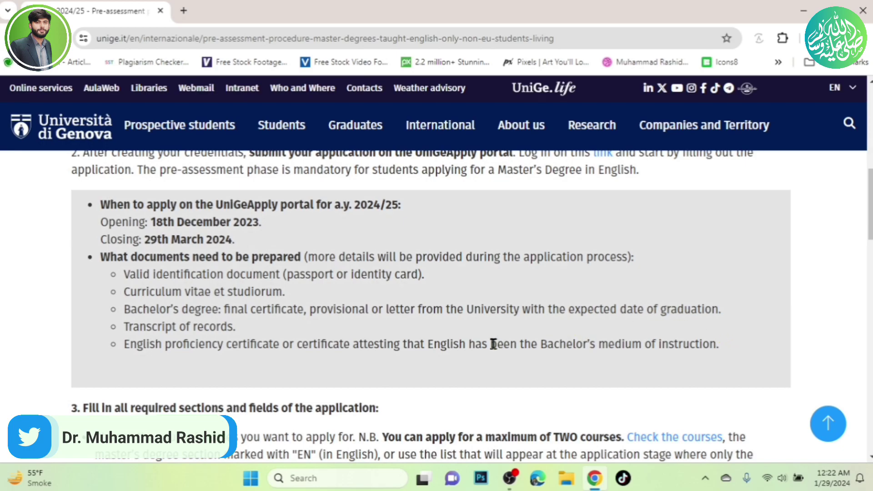
{"action": "scroll", "coordinate": [492, 344], "scroll_direction": "down", "scroll_amount": 3}
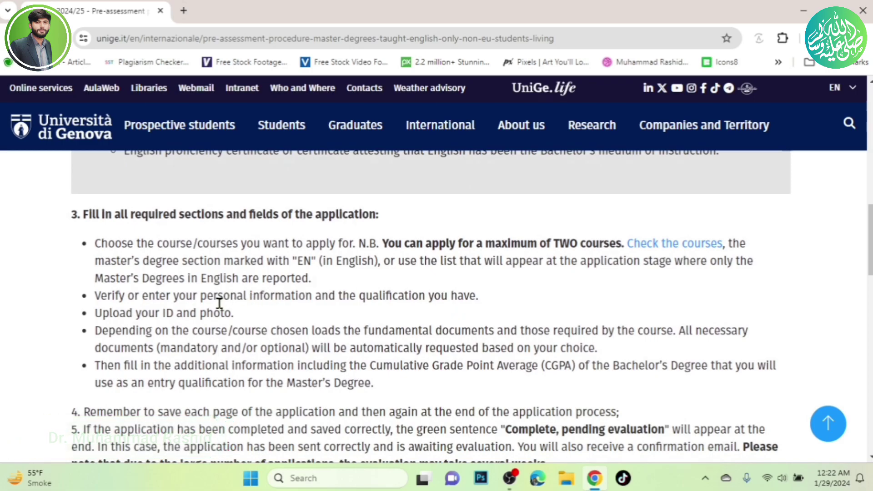
Scroll through steps 4–10 to 'Last update 24/01/2024', then back up toward the page title.
{"action": "scroll", "coordinate": [216, 304], "scroll_direction": "down", "scroll_amount": 1}
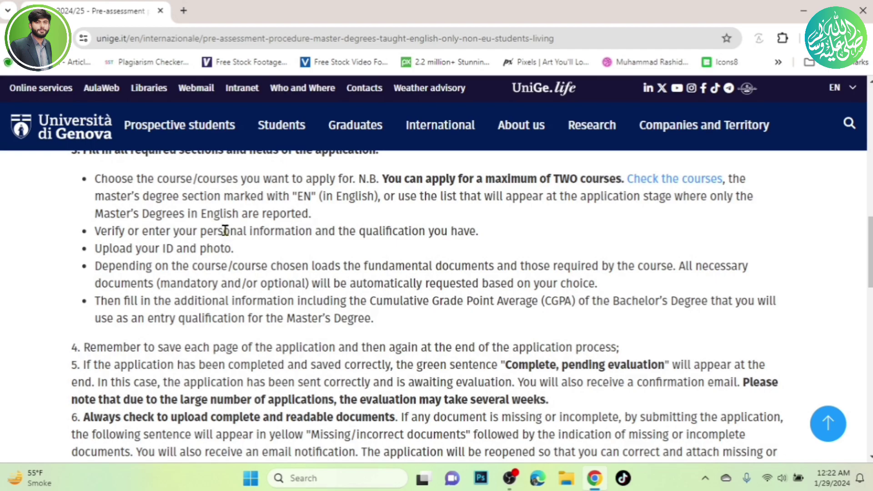
{"action": "scroll", "coordinate": [224, 229], "scroll_direction": "down", "scroll_amount": 1}
{"action": "scroll", "coordinate": [223, 231], "scroll_direction": "down", "scroll_amount": 1}
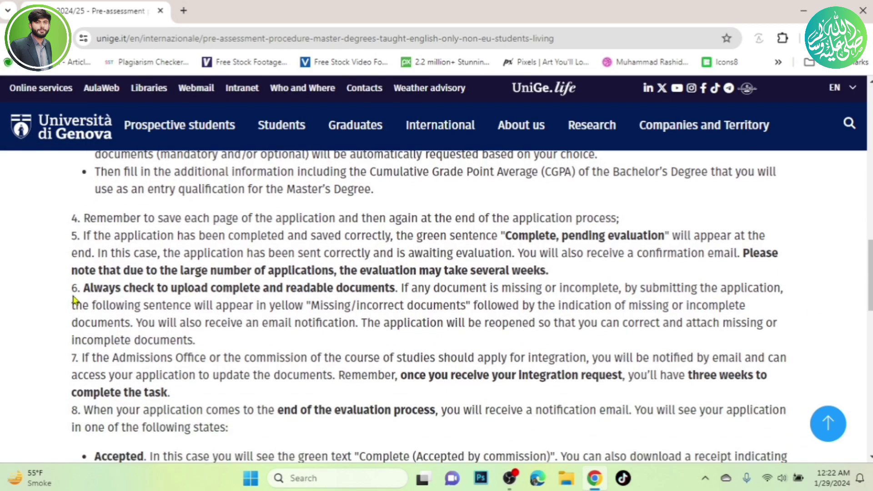
{"action": "scroll", "coordinate": [115, 324], "scroll_direction": "down", "scroll_amount": 1}
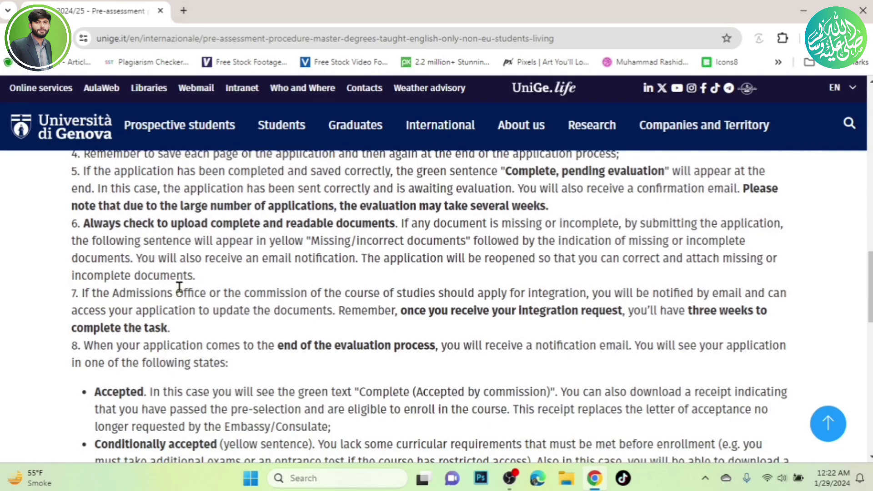
{"action": "scroll", "coordinate": [180, 287], "scroll_direction": "down", "scroll_amount": 1}
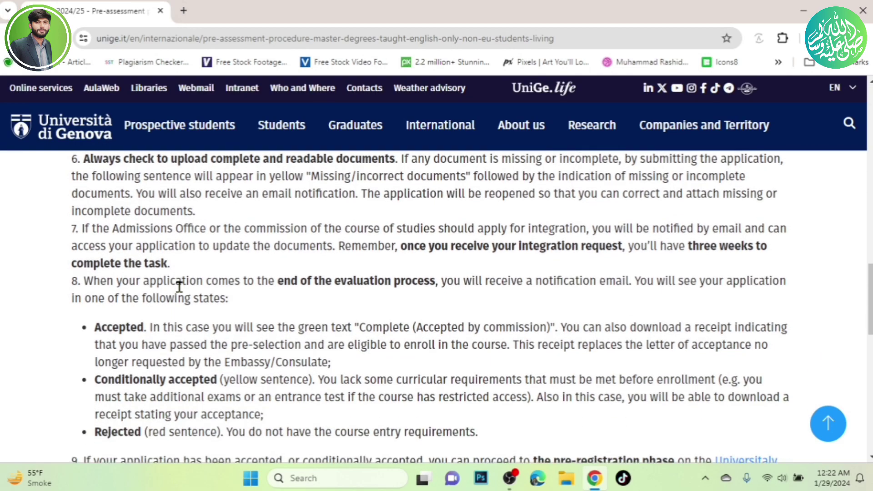
{"action": "scroll", "coordinate": [180, 286], "scroll_direction": "down", "scroll_amount": 1}
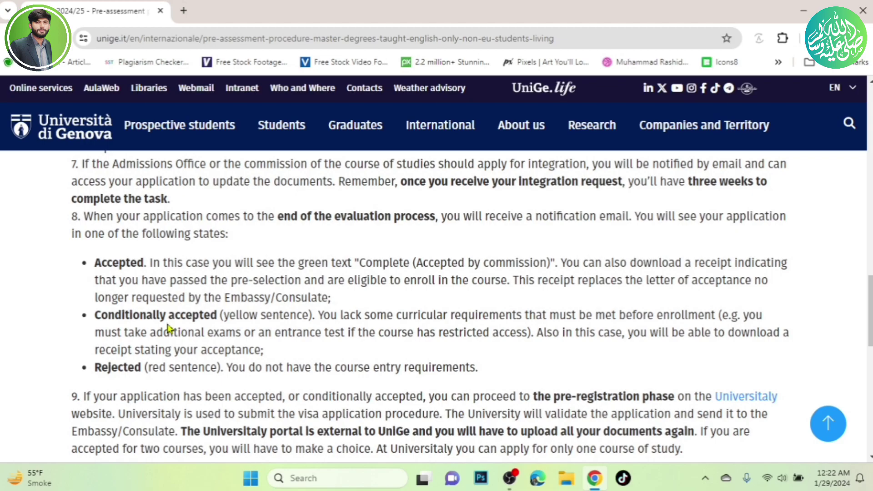
{"action": "scroll", "coordinate": [84, 305], "scroll_direction": "down", "scroll_amount": 1}
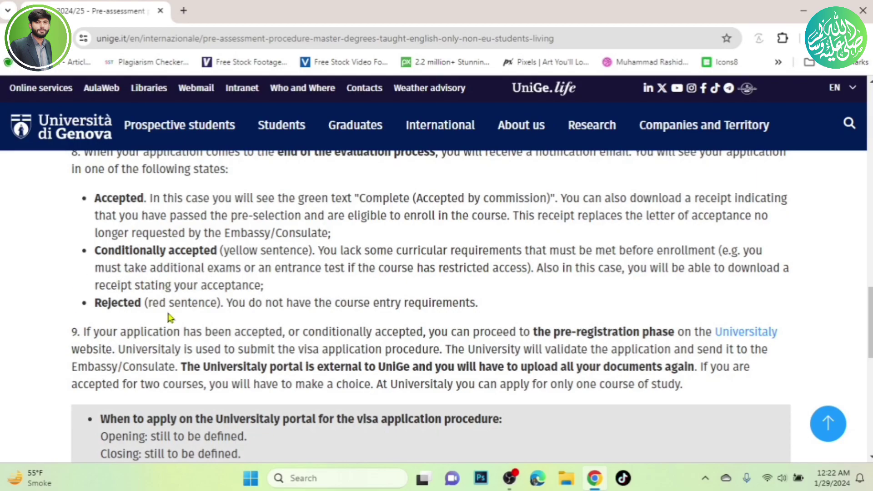
{"action": "scroll", "coordinate": [108, 319], "scroll_direction": "down", "scroll_amount": 1}
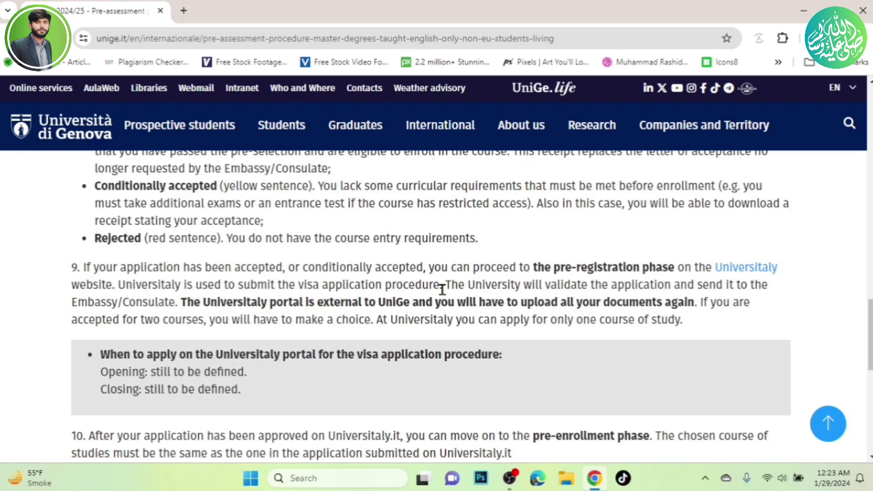
{"action": "scroll", "coordinate": [141, 316], "scroll_direction": "down", "scroll_amount": 3}
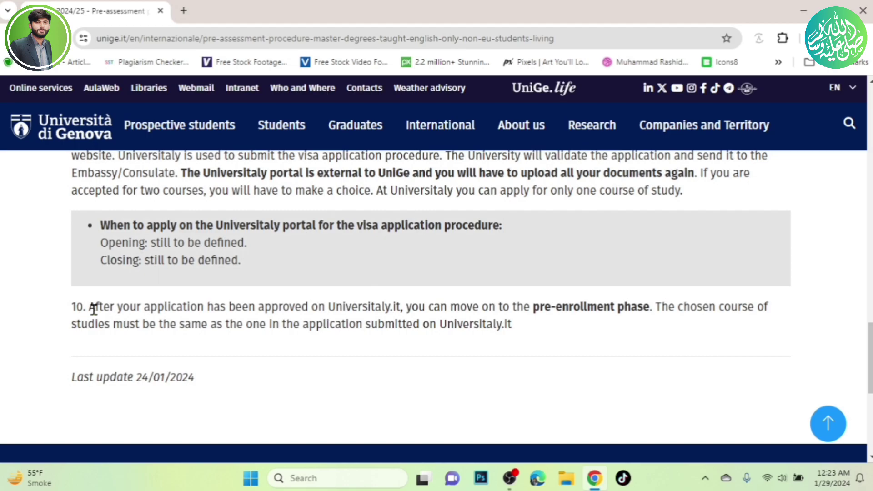
{"action": "scroll", "coordinate": [93, 314], "scroll_direction": "down", "scroll_amount": 2}
{"action": "scroll", "coordinate": [86, 292], "scroll_direction": "up", "scroll_amount": 8}
{"action": "scroll", "coordinate": [86, 292], "scroll_direction": "up", "scroll_amount": 15}
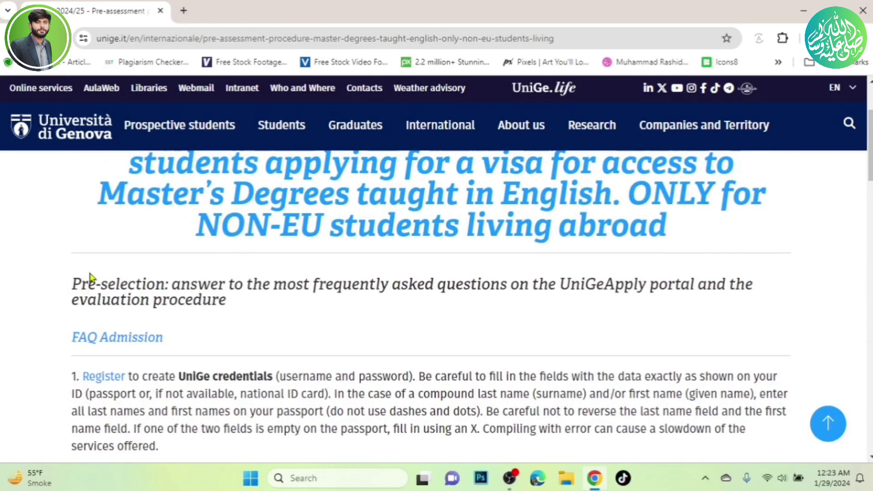
Open step 1's 'Register' link for UniGe credentials in a new tab and switch to it.
{"action": "scroll", "coordinate": [91, 276], "scroll_direction": "up", "scroll_amount": 1}
{"action": "scroll", "coordinate": [78, 326], "scroll_direction": "down", "scroll_amount": 3}
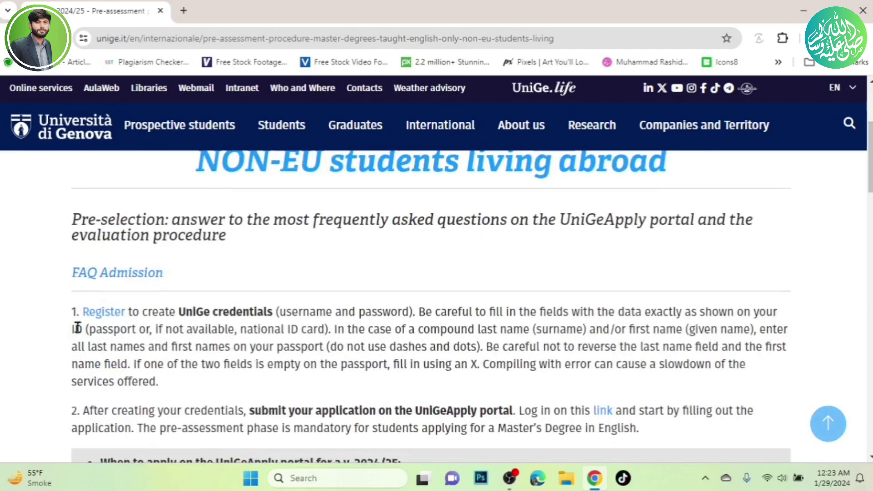
{"action": "left_click", "coordinate": [103, 323]}
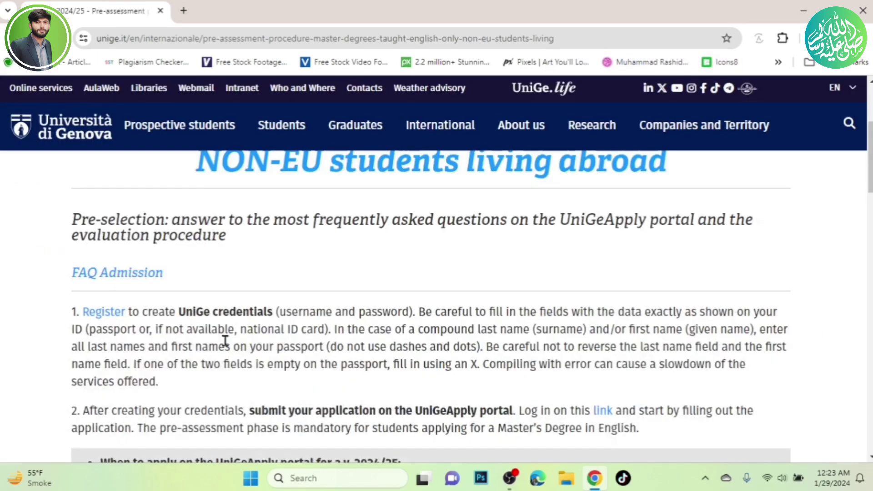
{"action": "right_click", "coordinate": [117, 314]}
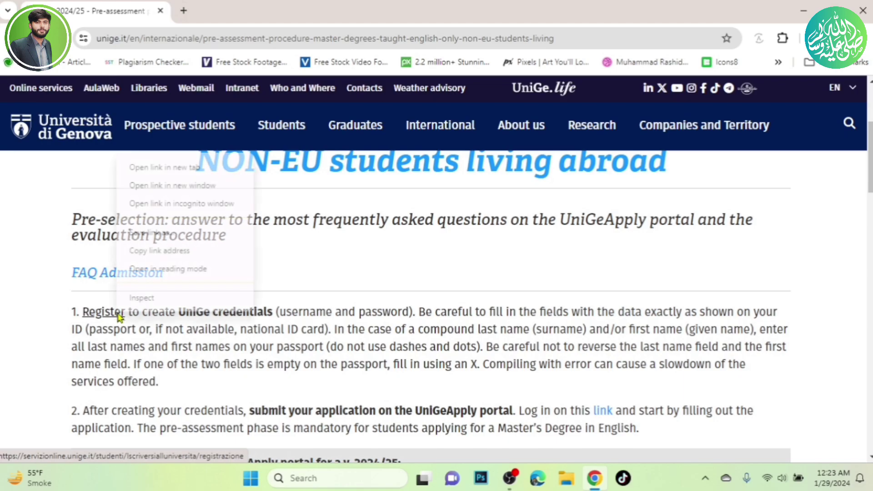
{"action": "left_click", "coordinate": [189, 167]}
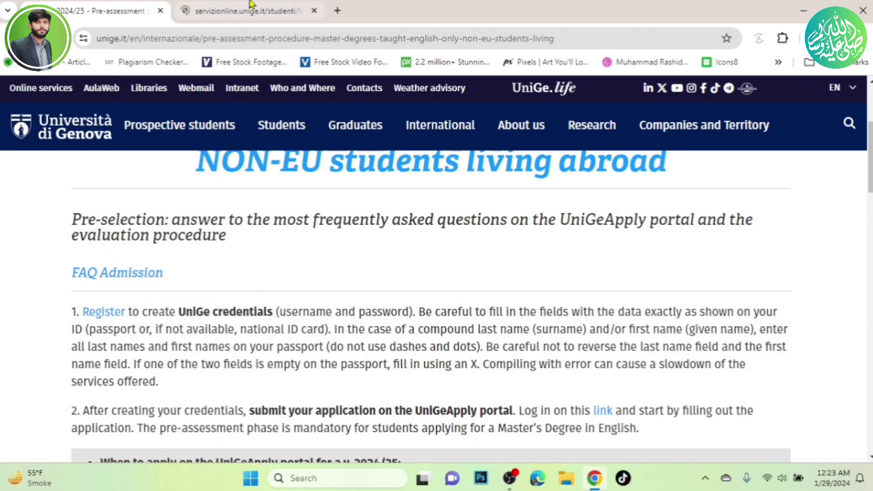
{"action": "left_click", "coordinate": [252, 5]}
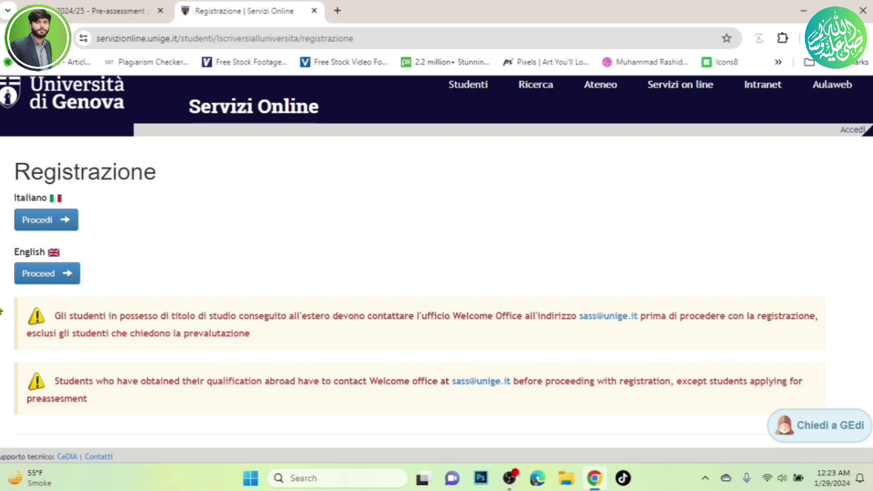
Continue in English, start SIGN UP for new UniGePASS credentials, and scroll down the form.
{"action": "left_click", "coordinate": [40, 273]}
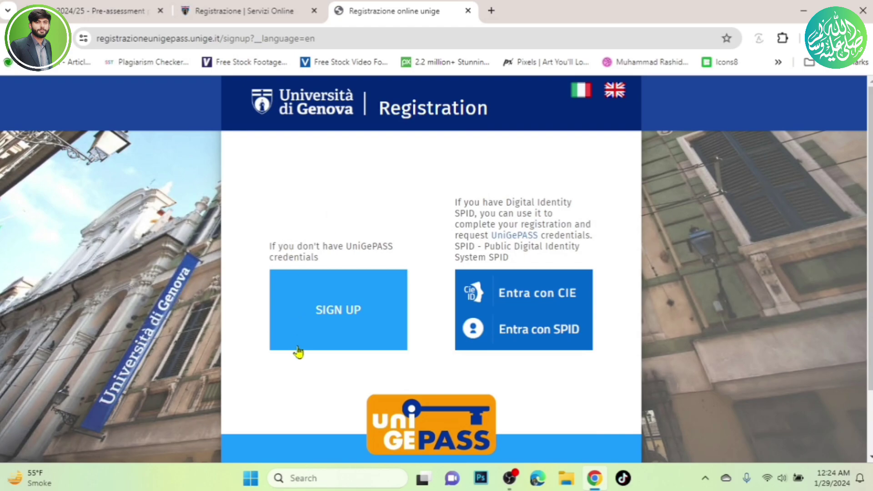
{"action": "left_click", "coordinate": [347, 311]}
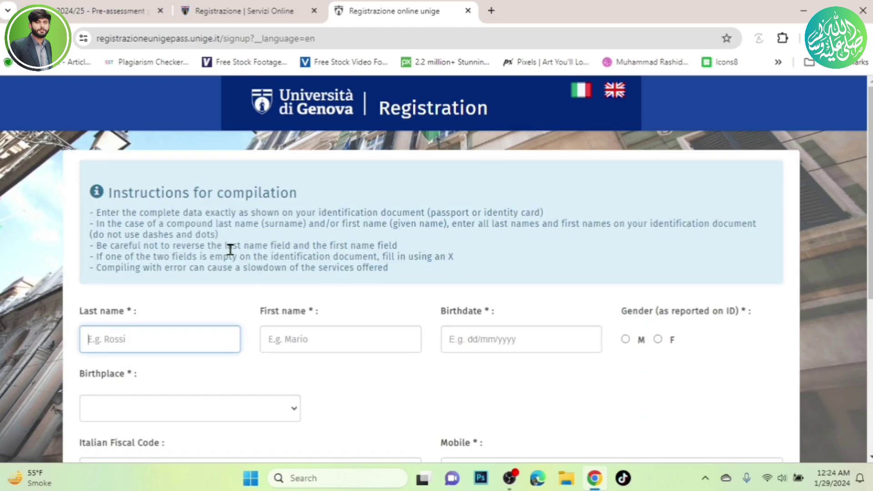
{"action": "scroll", "coordinate": [228, 257], "scroll_direction": "down", "scroll_amount": 4}
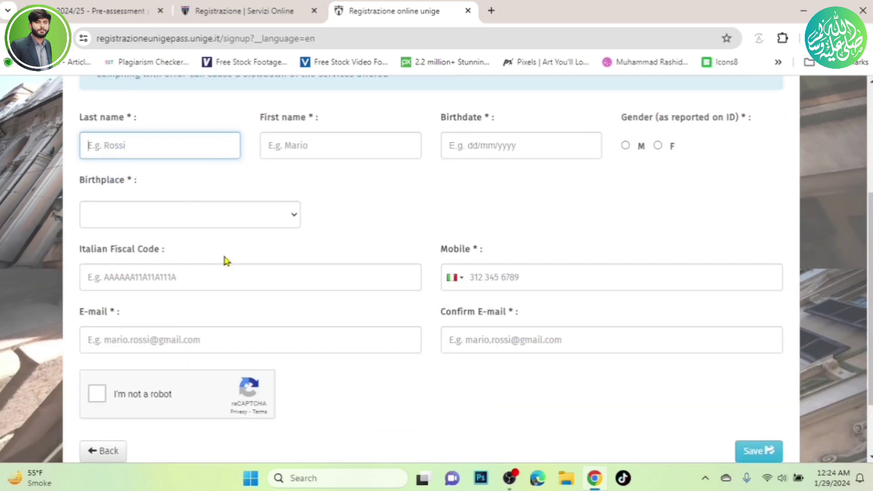
{"action": "scroll", "coordinate": [845, 341], "scroll_direction": "down", "scroll_amount": 1}
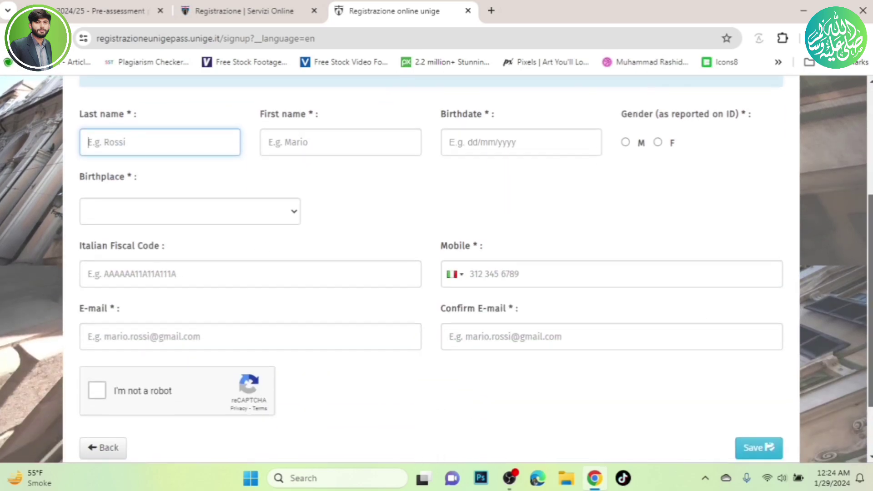
{"action": "scroll", "coordinate": [436, 269], "scroll_direction": "down", "scroll_amount": 1}
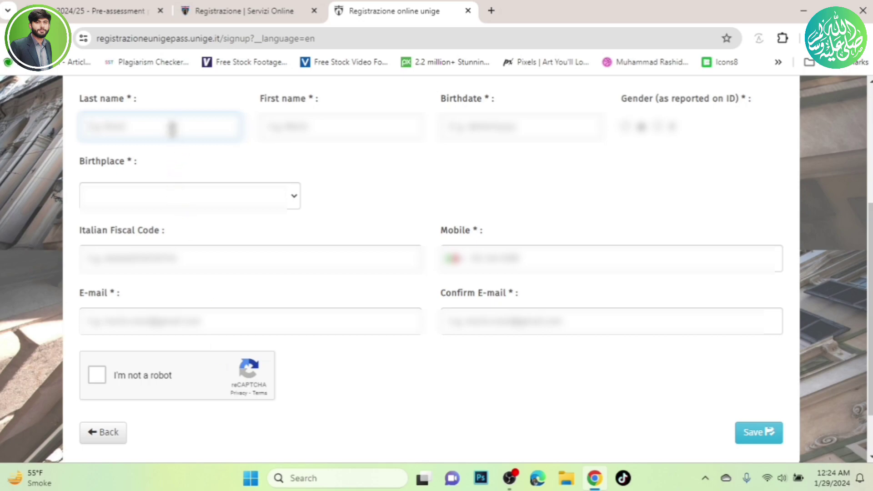
Enter the applicant's last name and first name in the sign-up form.
{"action": "type", "text": "A"}
{"action": "left_click", "coordinate": [304, 126]}
{"action": "type", "text": "Muhamm"}
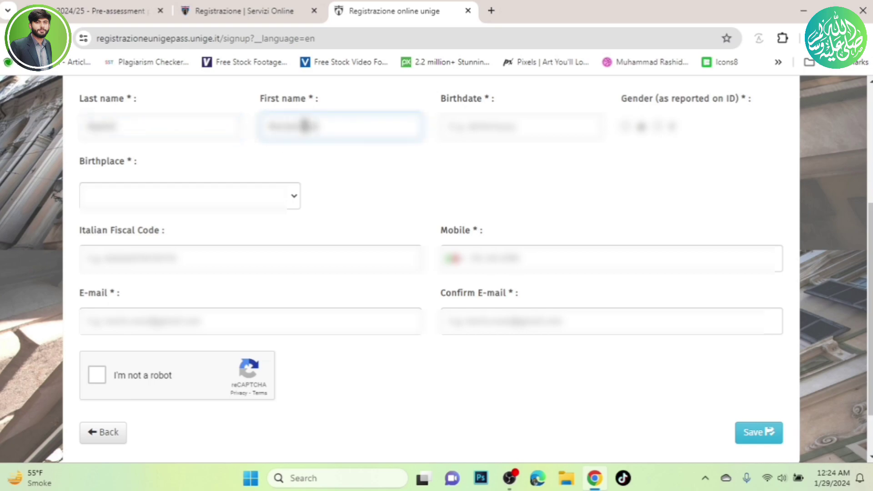
Set the birthdate to 7 September 1996 using the calendar picker.
{"action": "left_click", "coordinate": [498, 115]}
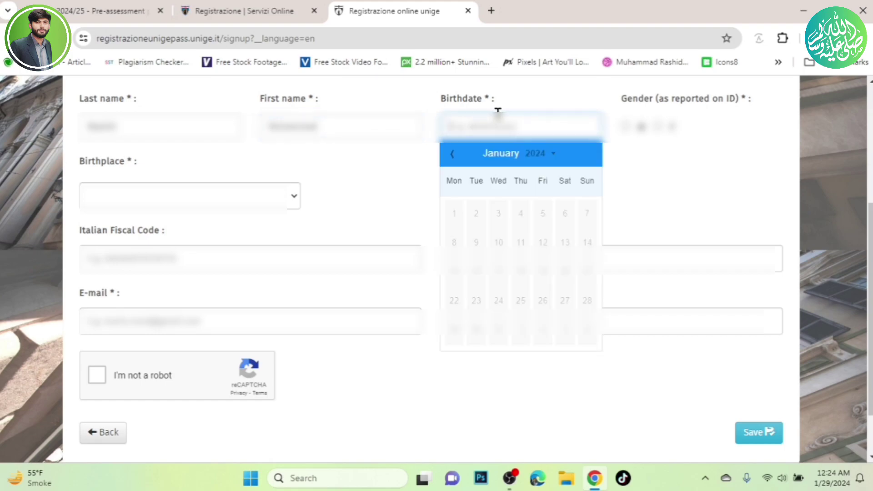
{"action": "left_click", "coordinate": [536, 154]}
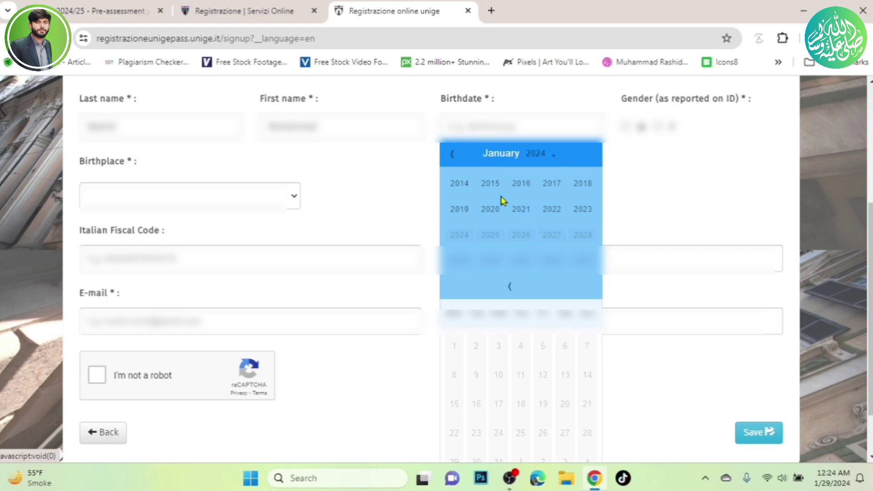
{"action": "left_click", "coordinate": [455, 156]}
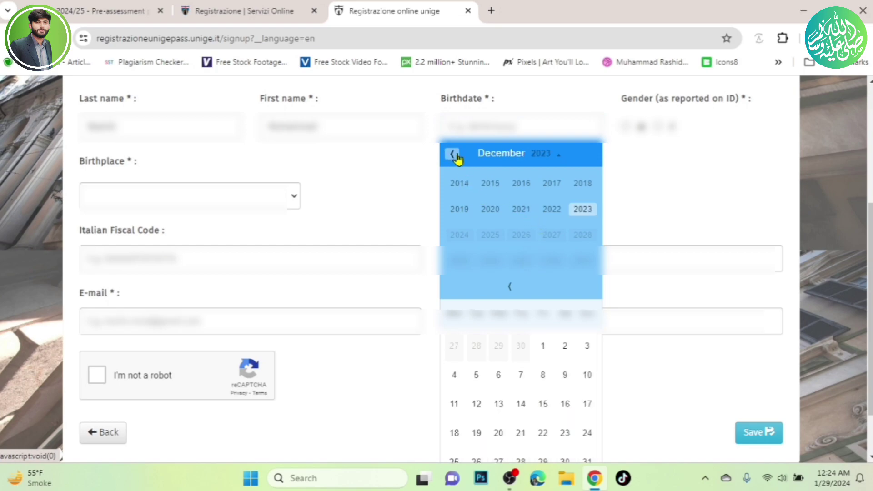
{"action": "left_click", "coordinate": [454, 156]}
{"action": "left_click", "coordinate": [453, 155]}
{"action": "left_click", "coordinate": [453, 155]}
{"action": "left_click", "coordinate": [453, 155]}
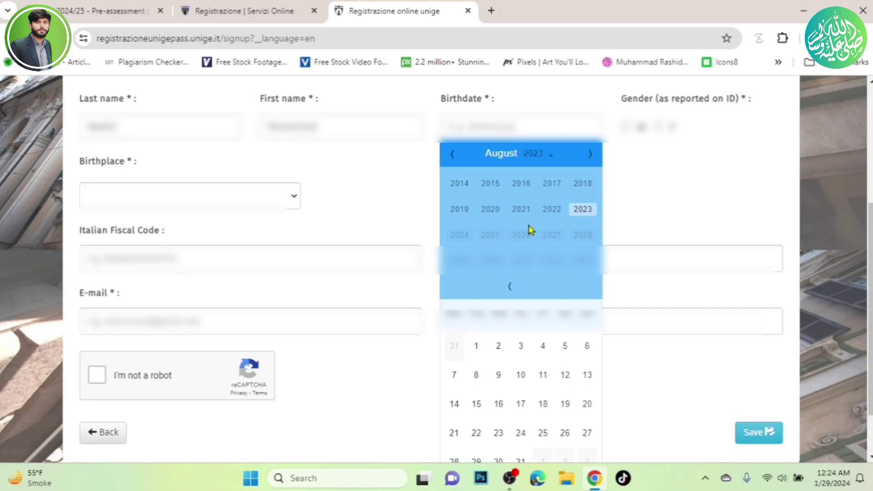
{"action": "left_click", "coordinate": [509, 286]}
{"action": "left_click", "coordinate": [510, 286]}
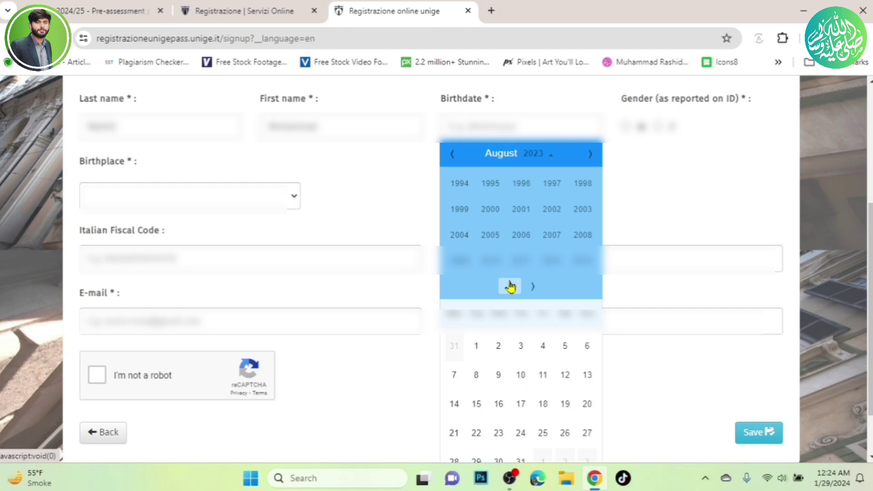
{"action": "left_click", "coordinate": [520, 183]}
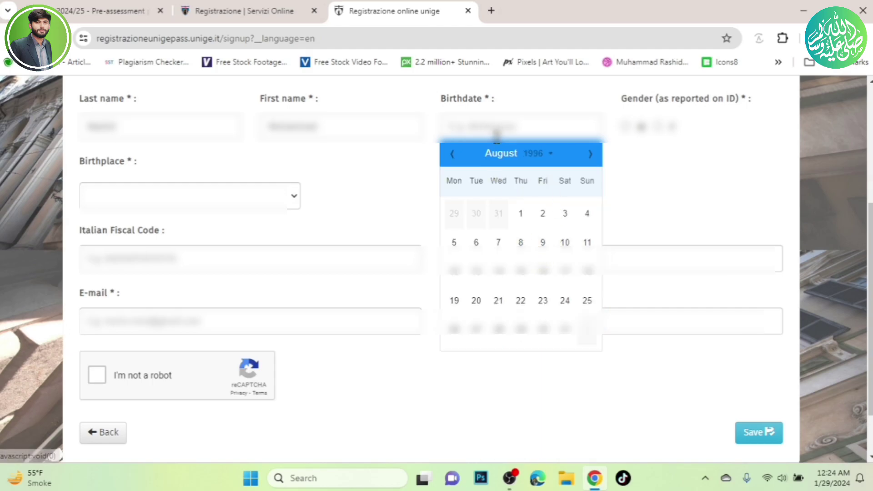
{"action": "left_click", "coordinate": [452, 155]}
{"action": "left_click", "coordinate": [590, 154]}
{"action": "left_click", "coordinate": [590, 155]}
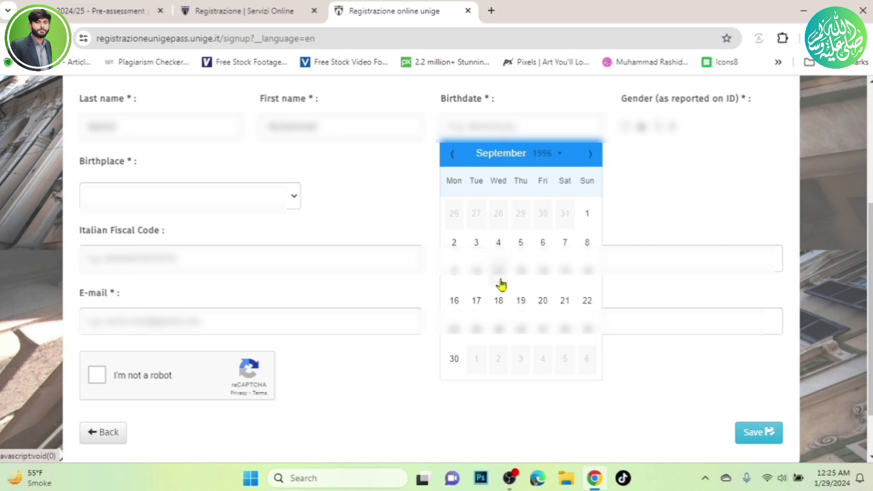
{"action": "left_click", "coordinate": [564, 243]}
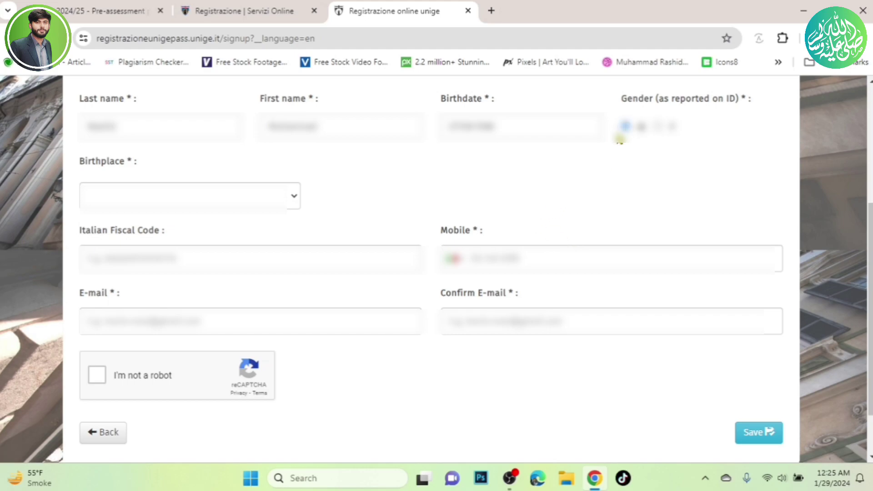
Set the birthplace to FOREIGN COUNTRIES with PAKISTAN as the birth country.
{"action": "left_click", "coordinate": [257, 201]}
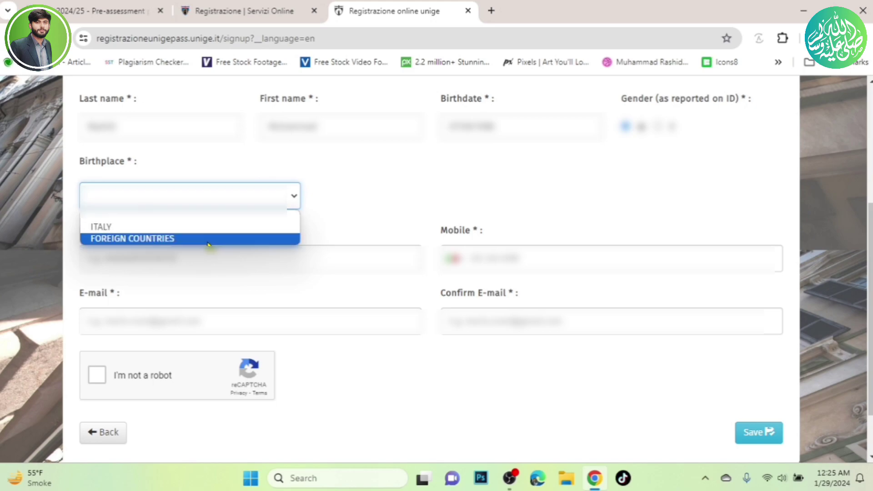
{"action": "left_click", "coordinate": [208, 239]}
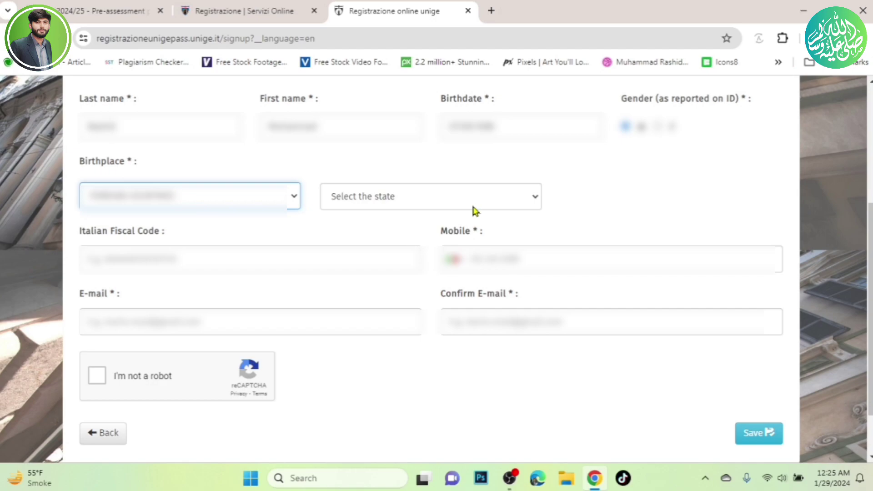
{"action": "left_click", "coordinate": [489, 200]}
{"action": "key", "text": "p"}
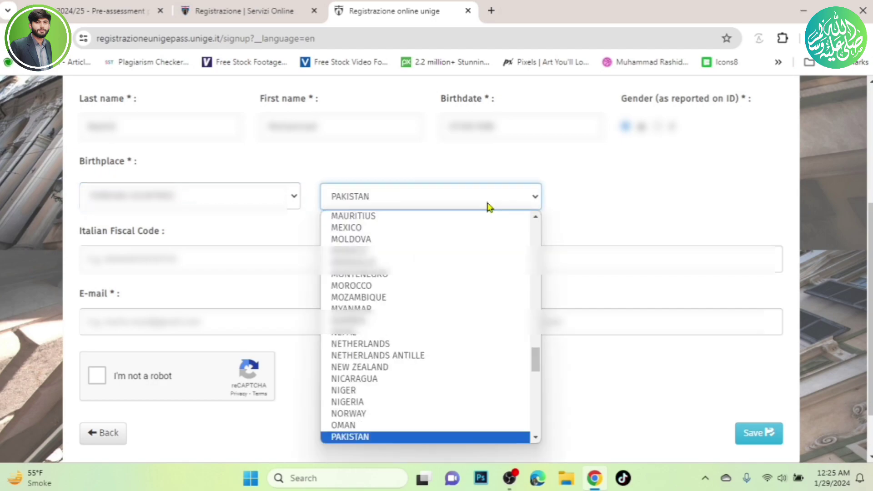
{"action": "key", "text": "Return"}
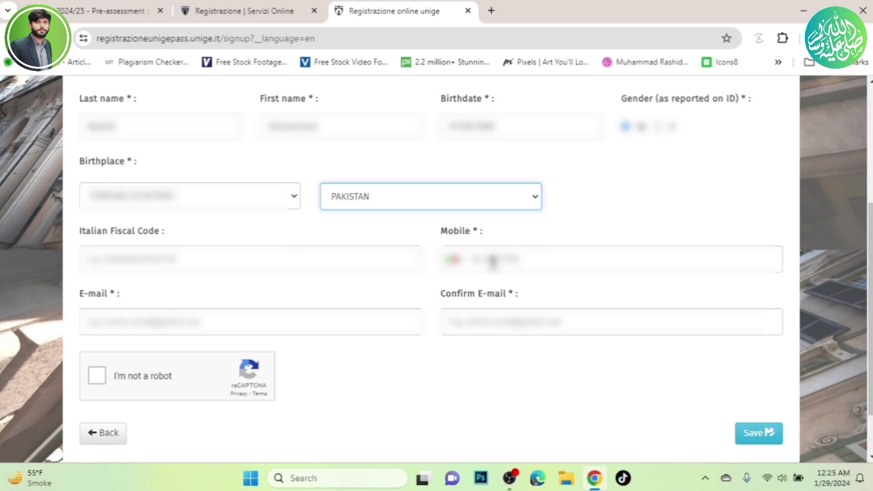
Choose Pakistan's dialling code for the mobile number.
{"action": "left_click", "coordinate": [459, 263]}
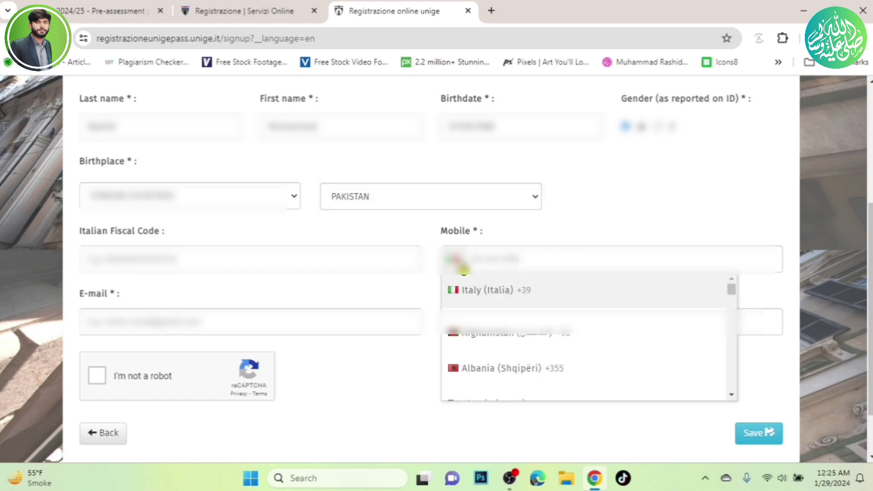
{"action": "key", "text": "p"}
{"action": "key", "text": "Return"}
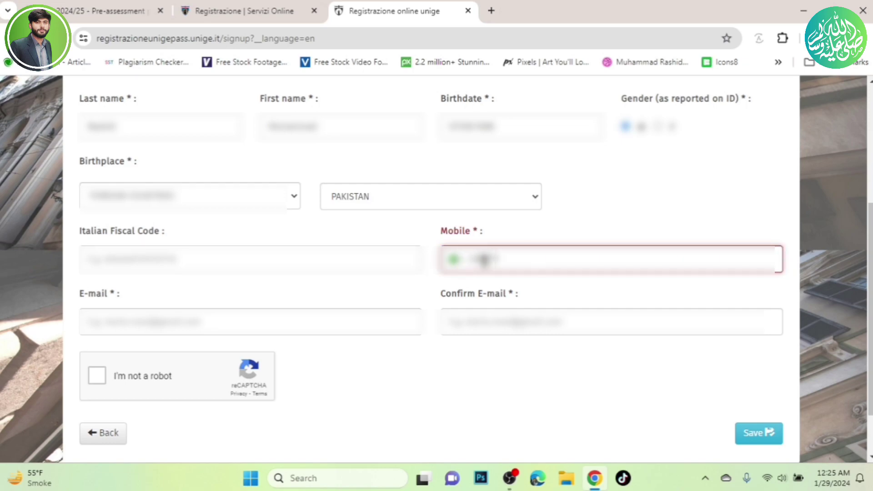
Finish the mobile number, enter and confirm the e-mail address, pass the robot check, and save.
{"action": "type", "text": "123"}
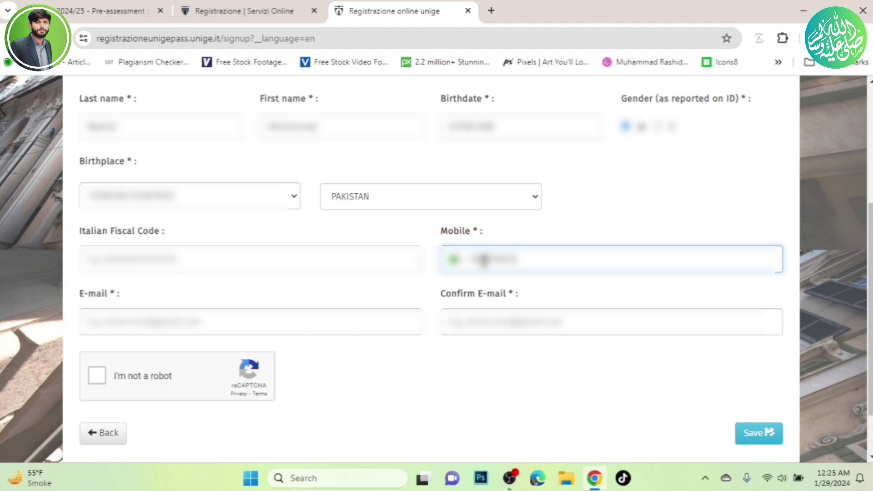
{"action": "left_click", "coordinate": [304, 309]}
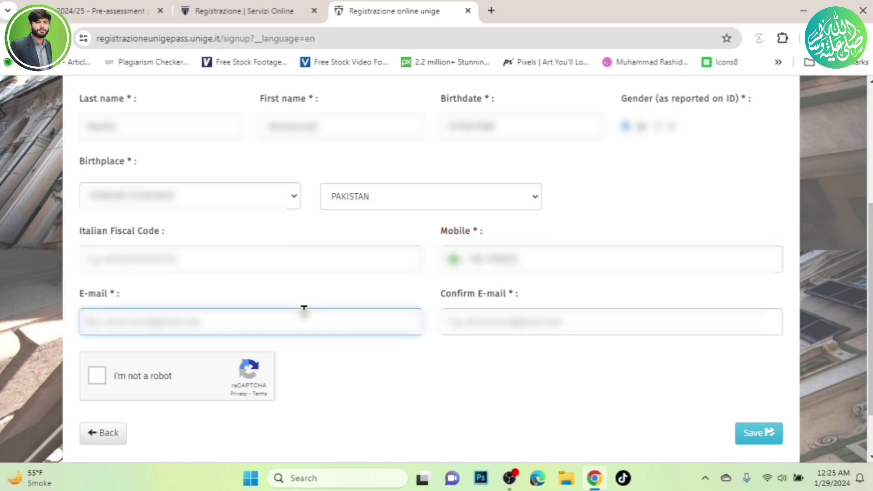
{"action": "type", "text": "m"}
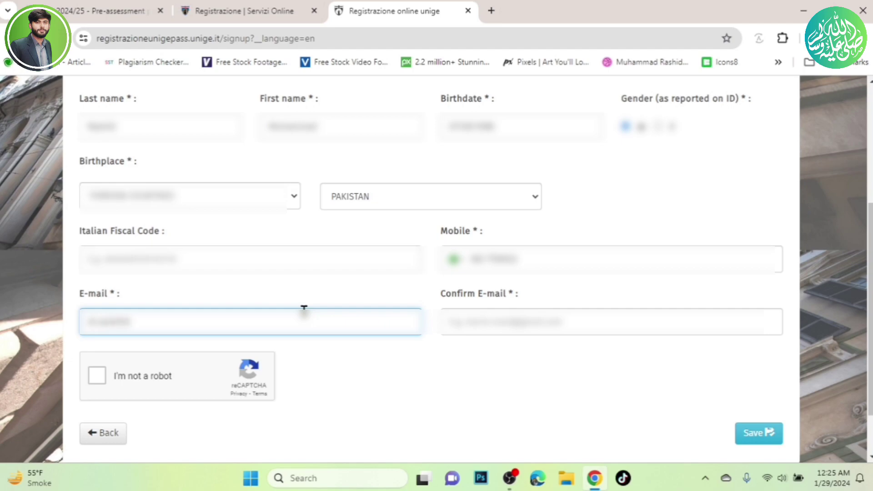
{"action": "type", "text": "gmail.c"}
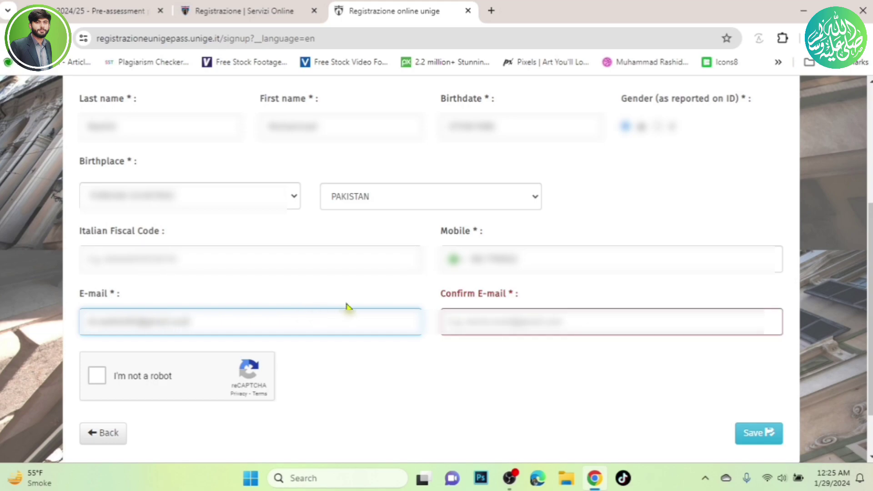
{"action": "left_click", "coordinate": [542, 318]}
{"action": "type", "text": "m"}
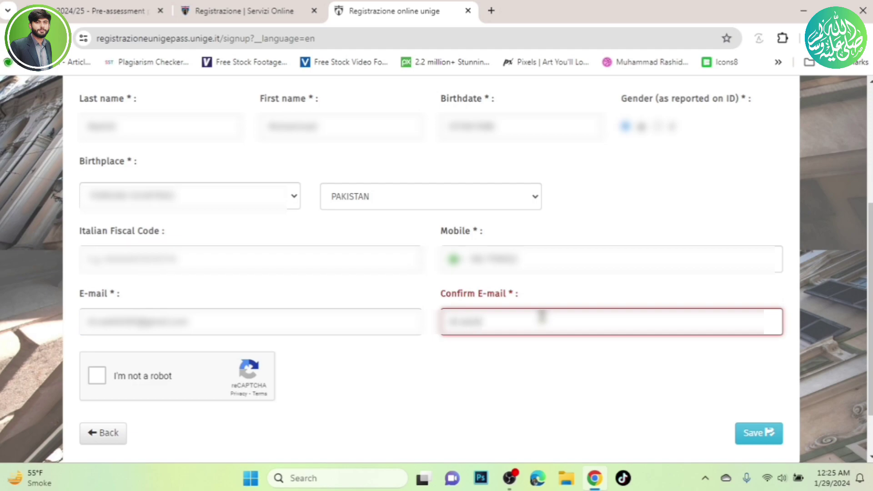
{"action": "type", "text": "ab"}
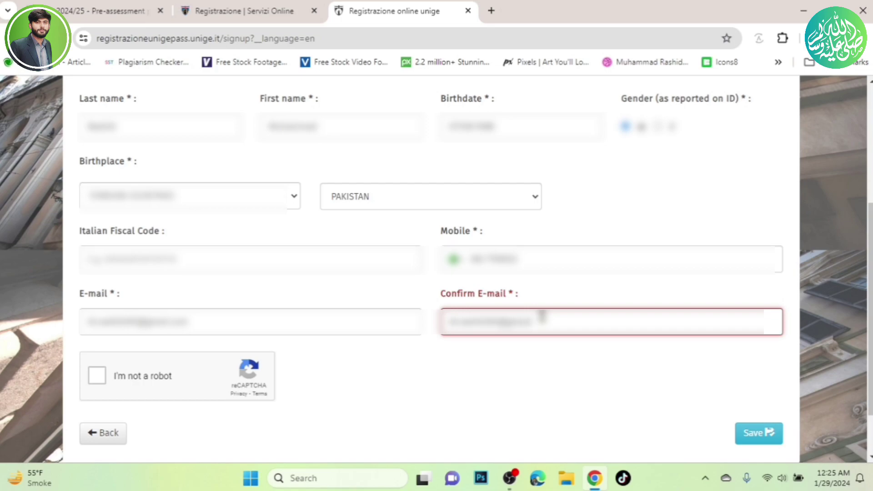
{"action": "type", "text": ".com"}
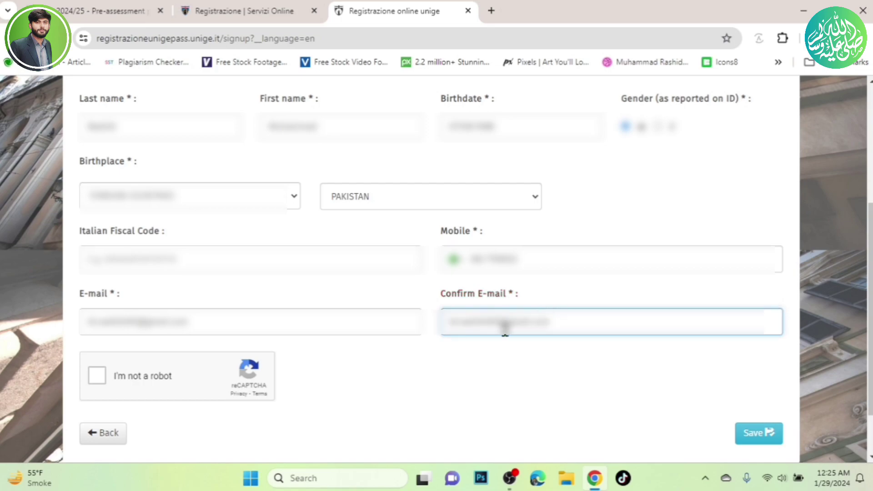
{"action": "left_click", "coordinate": [99, 381]}
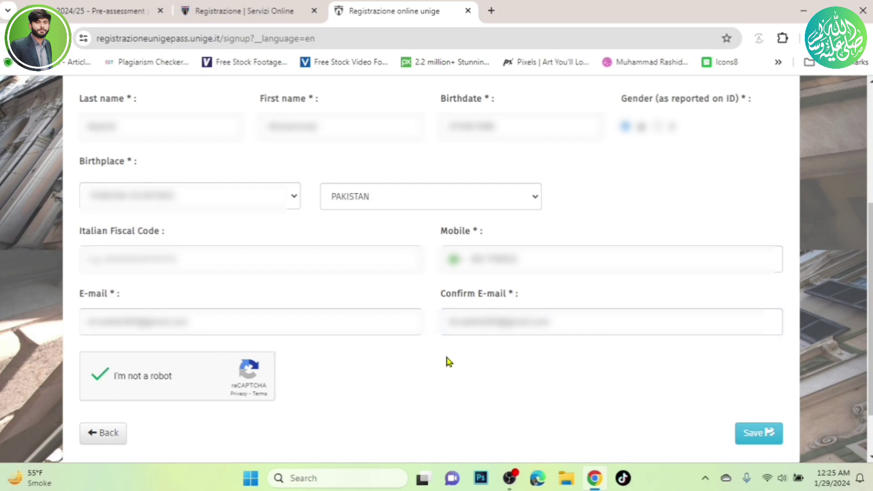
{"action": "left_click", "coordinate": [773, 435]}
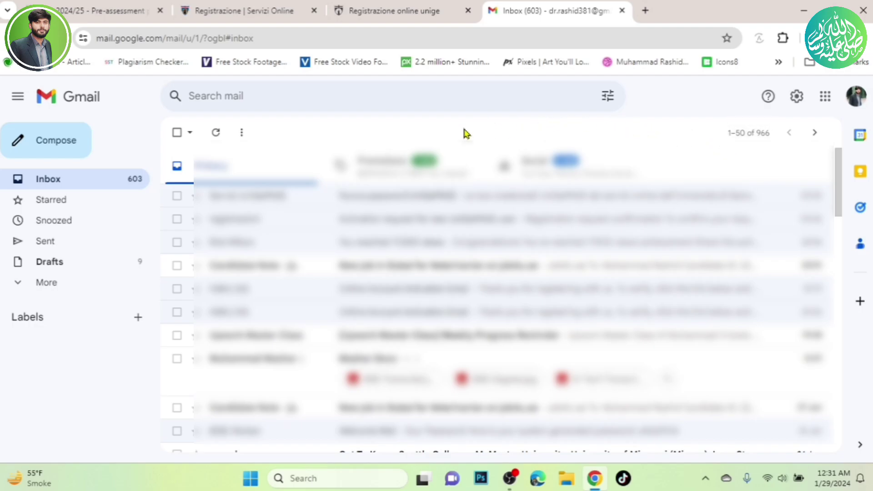
Switch from the Gmail inbox back to the UniGe pre-assessment tab.
{"action": "left_click", "coordinate": [83, 4]}
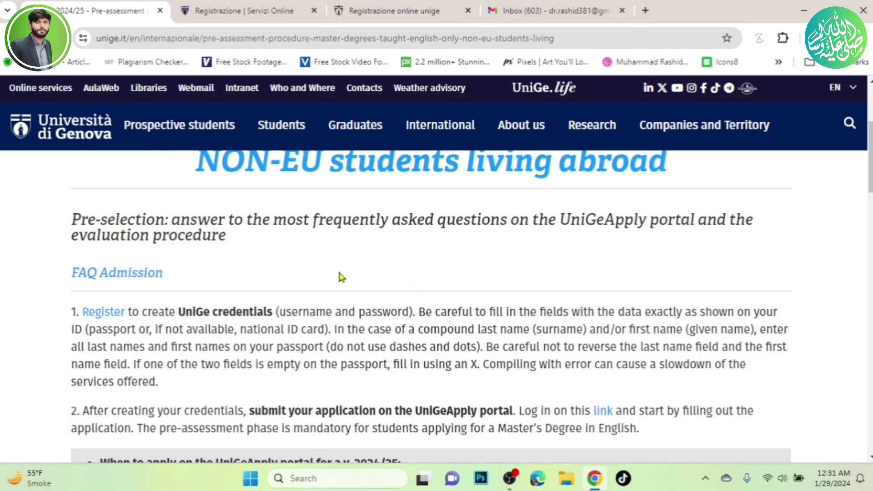
Follow step 2's 'link' to the UniGePASS single sign-on login, then return to Gmail.
{"action": "scroll", "coordinate": [341, 278], "scroll_direction": "down", "scroll_amount": 3}
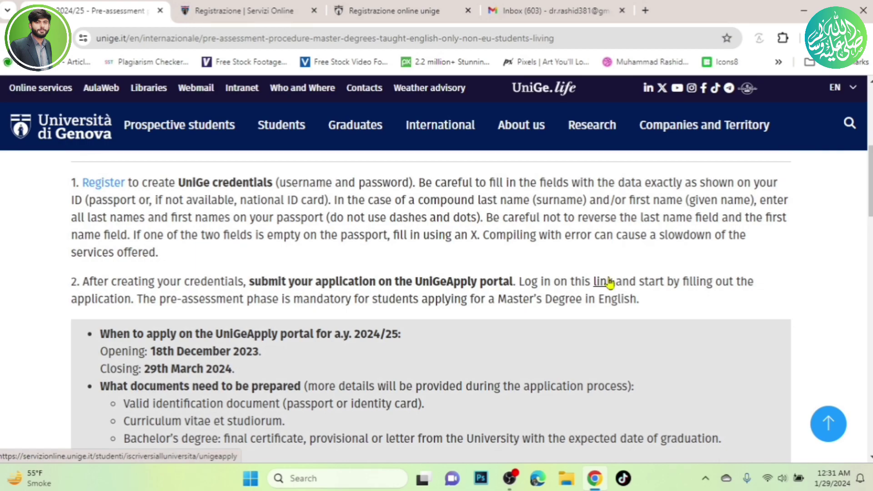
{"action": "left_click", "coordinate": [608, 282]}
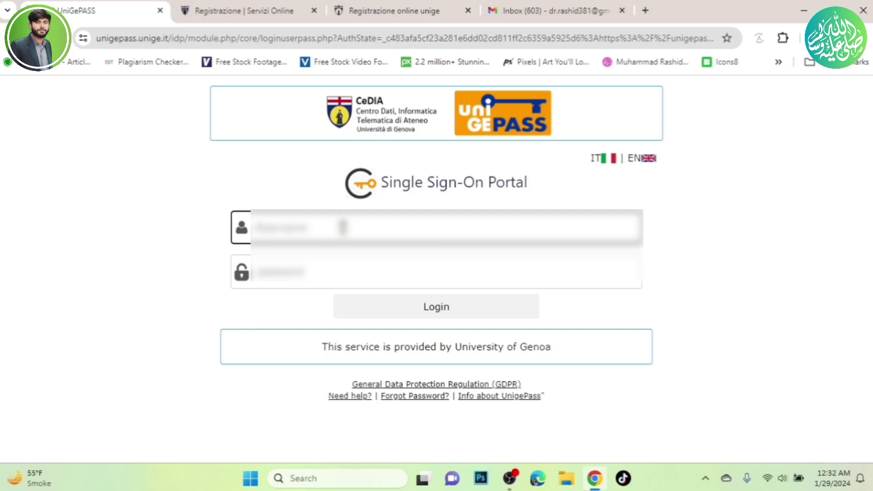
{"action": "left_click", "coordinate": [563, 7]}
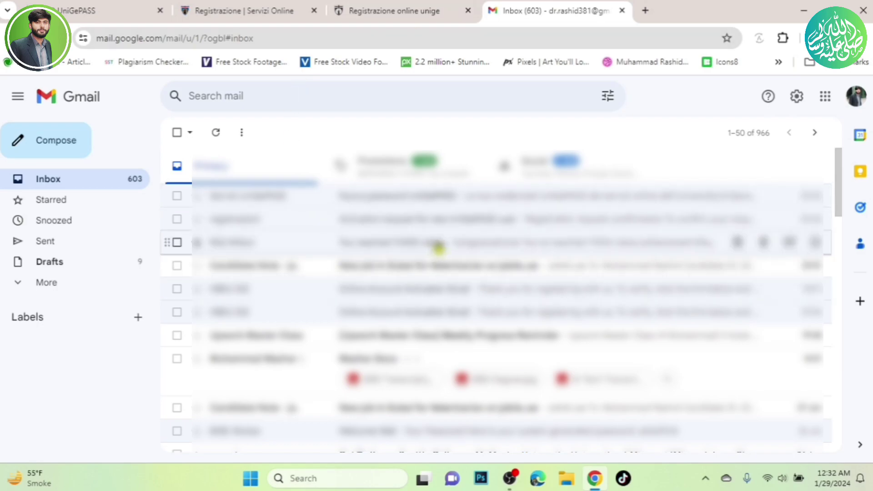
Find the 'Nuova password UniGePASS' email, select the new password, and return to the UniGePASS login.
{"action": "left_click", "coordinate": [448, 230]}
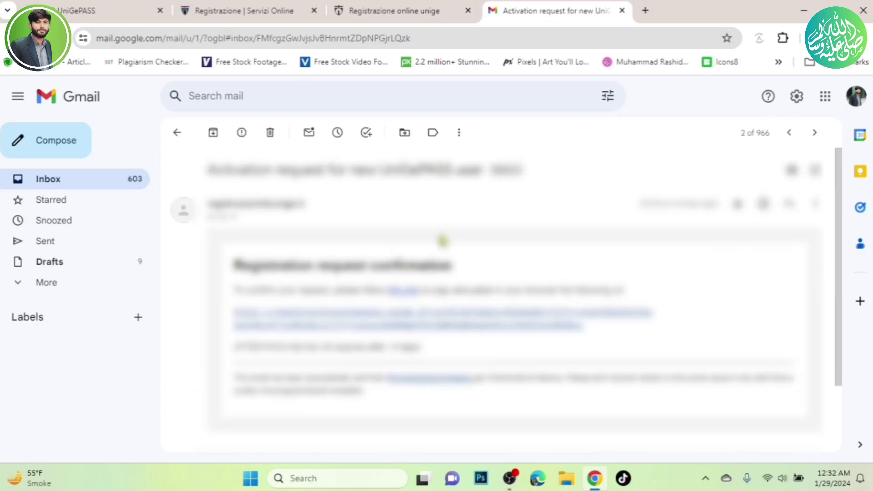
{"action": "scroll", "coordinate": [443, 240], "scroll_direction": "down", "scroll_amount": 3}
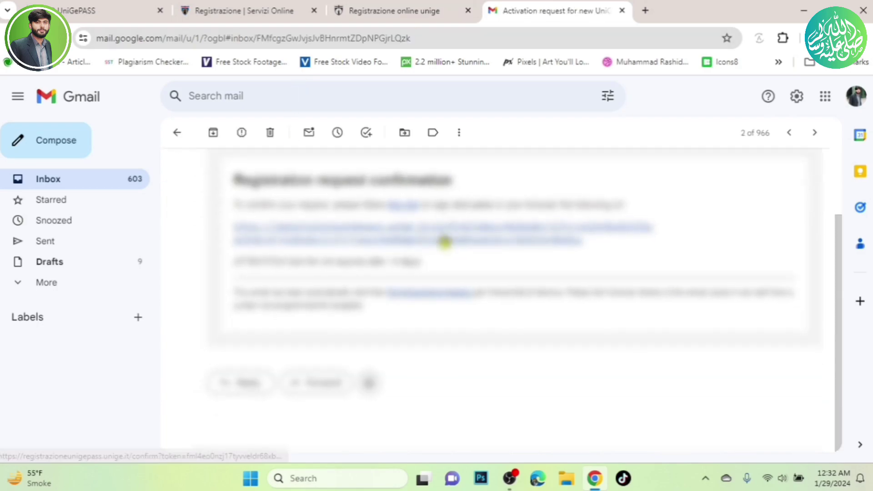
{"action": "scroll", "coordinate": [443, 240], "scroll_direction": "up", "scroll_amount": 3}
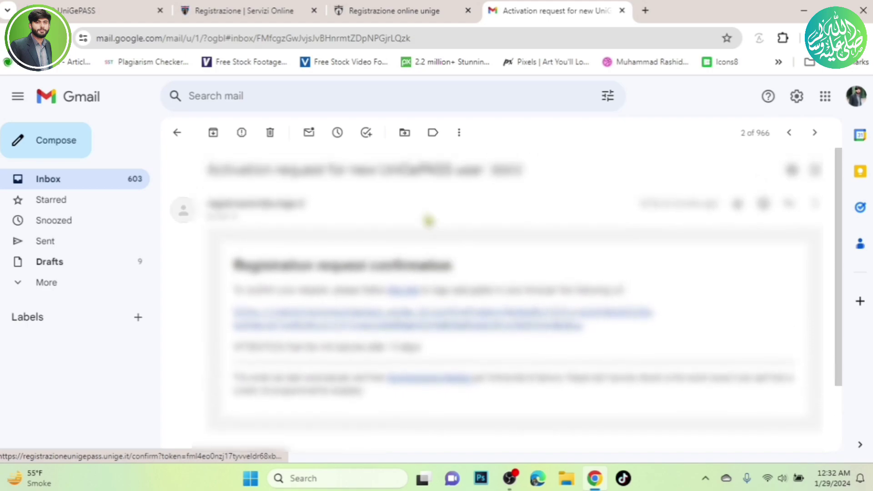
{"action": "left_click", "coordinate": [76, 176]}
{"action": "left_click", "coordinate": [465, 199]}
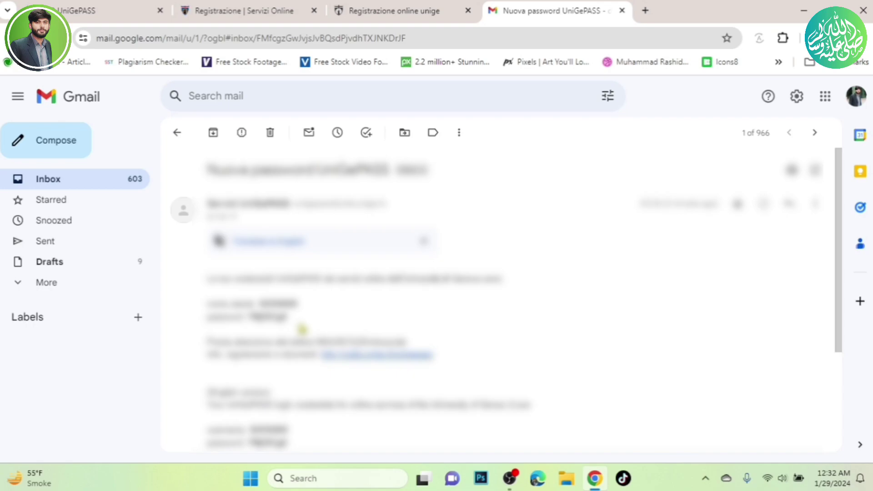
{"action": "left_click_drag", "start_coordinate": [285, 317], "coordinate": [249, 316]}
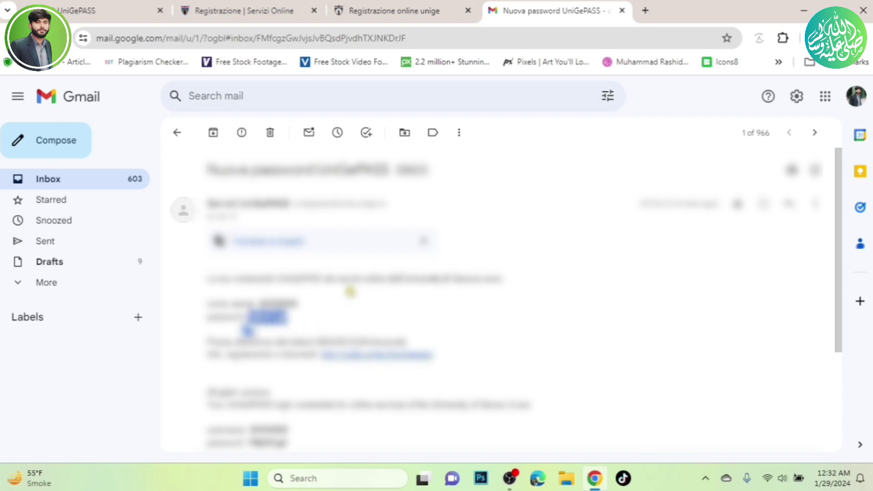
{"action": "left_click", "coordinate": [76, 6]}
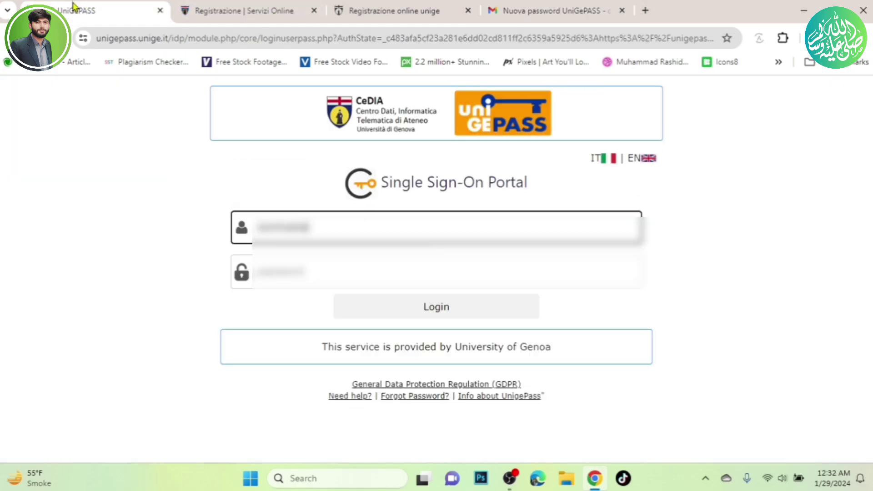
Paste the new password, log in, decline saving it, and start a new 2024/2025 application.
{"action": "left_click", "coordinate": [357, 282]}
{"action": "key", "text": "ctrl+v"}
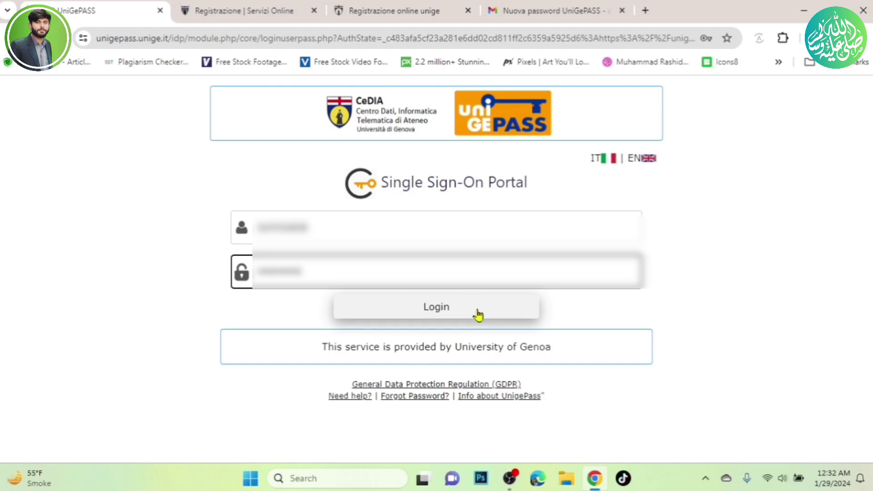
{"action": "left_click", "coordinate": [478, 315]}
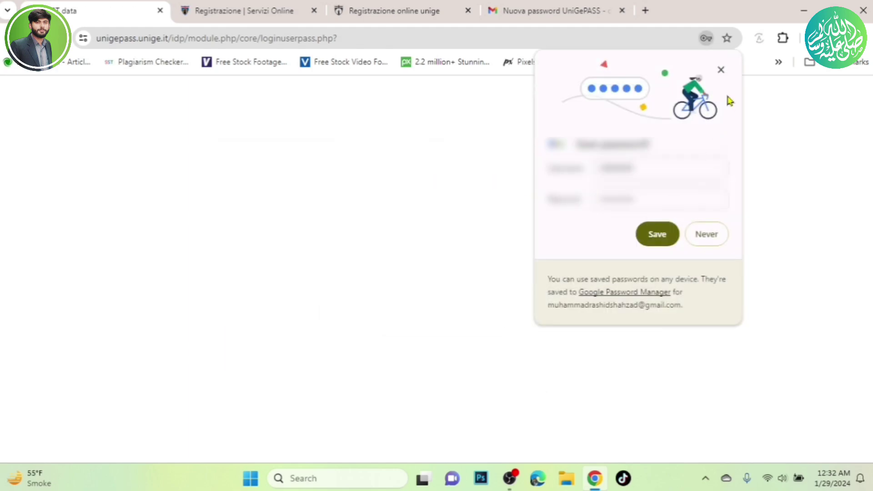
{"action": "left_click", "coordinate": [721, 70]}
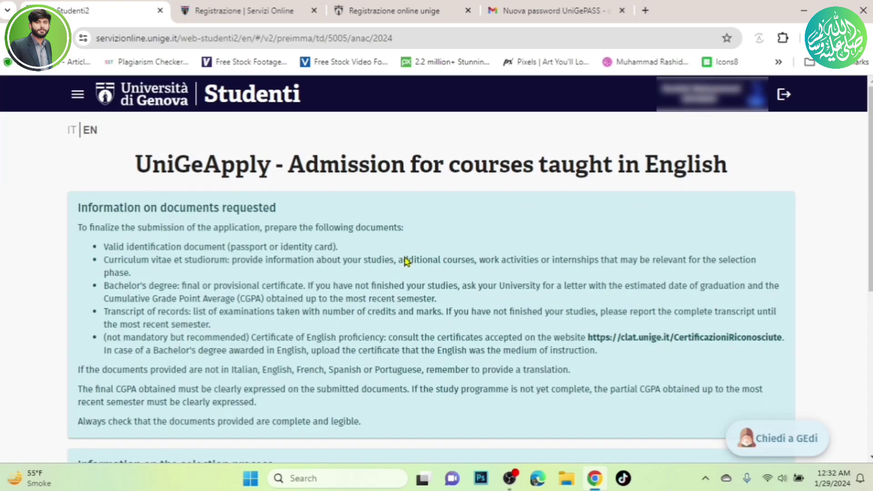
{"action": "scroll", "coordinate": [295, 223], "scroll_direction": "down", "scroll_amount": 6}
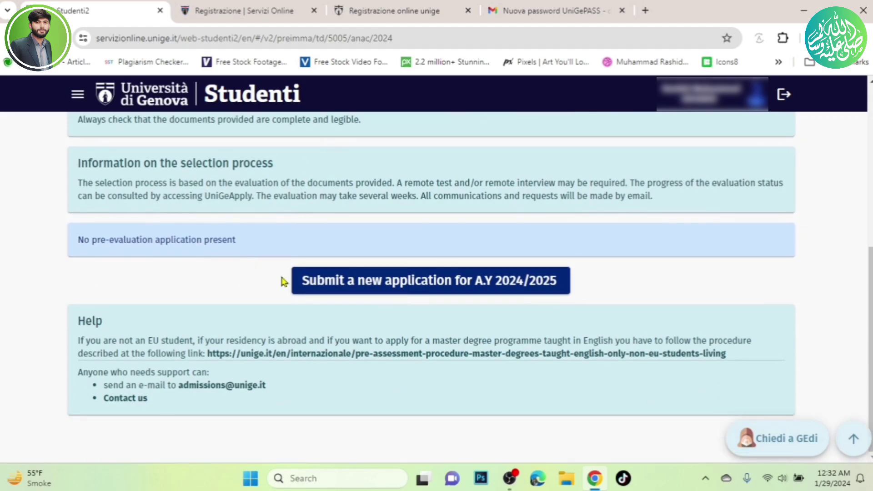
{"action": "left_click", "coordinate": [453, 279]}
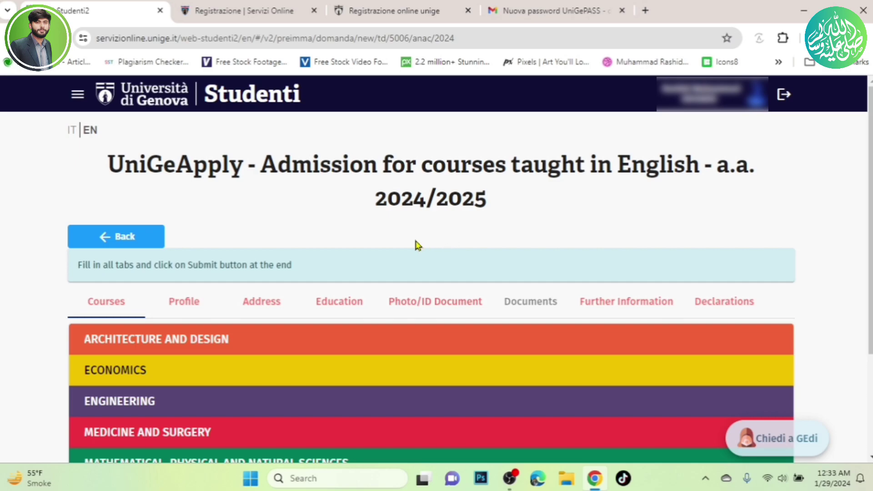
Expand MEDICINE AND SURGERY in the Courses list to reveal the Medical-Pharmaceutical Biotechnology master's.
{"action": "scroll", "coordinate": [367, 242], "scroll_direction": "down", "scroll_amount": 3}
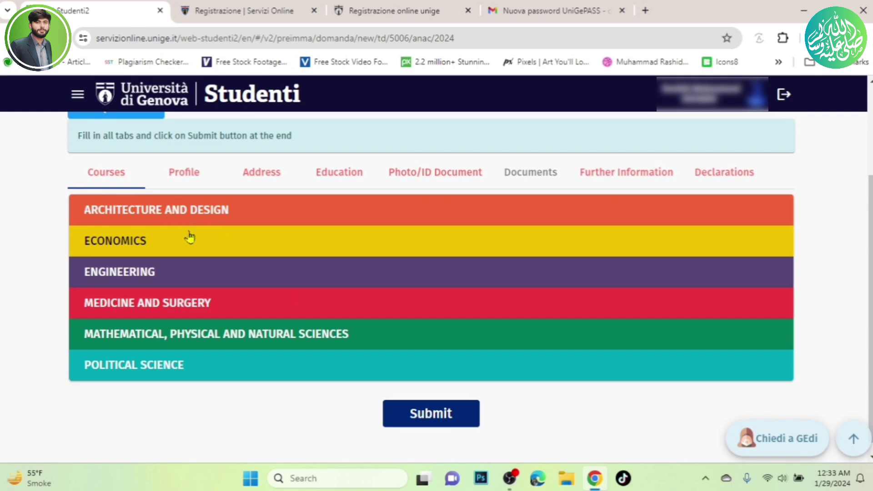
{"action": "scroll", "coordinate": [190, 240], "scroll_direction": "up", "scroll_amount": 3}
{"action": "scroll", "coordinate": [190, 240], "scroll_direction": "down", "scroll_amount": 3}
{"action": "scroll", "coordinate": [191, 241], "scroll_direction": "up", "scroll_amount": 2}
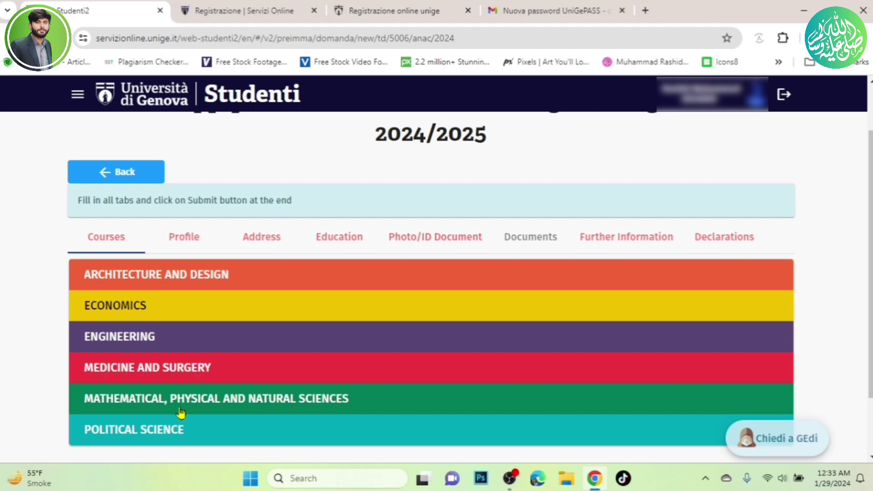
{"action": "left_click", "coordinate": [169, 362]}
{"action": "scroll", "coordinate": [198, 352], "scroll_direction": "down", "scroll_amount": 4}
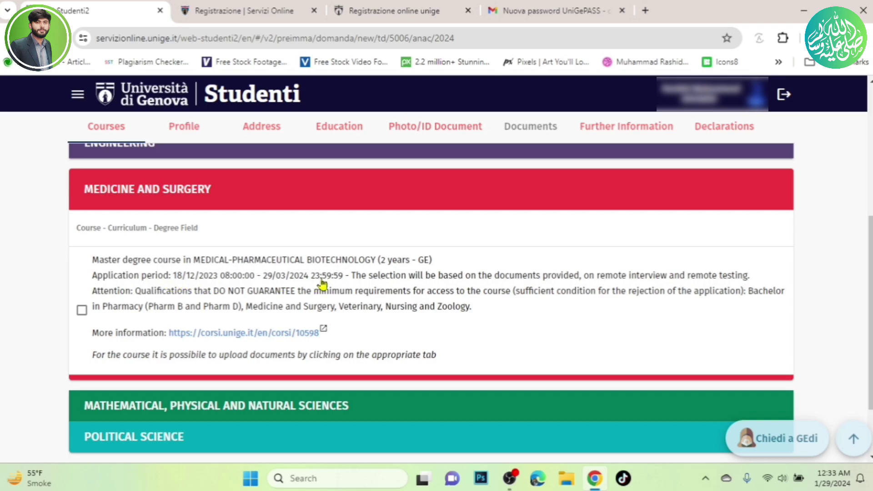
{"action": "scroll", "coordinate": [210, 273], "scroll_direction": "down", "scroll_amount": 2}
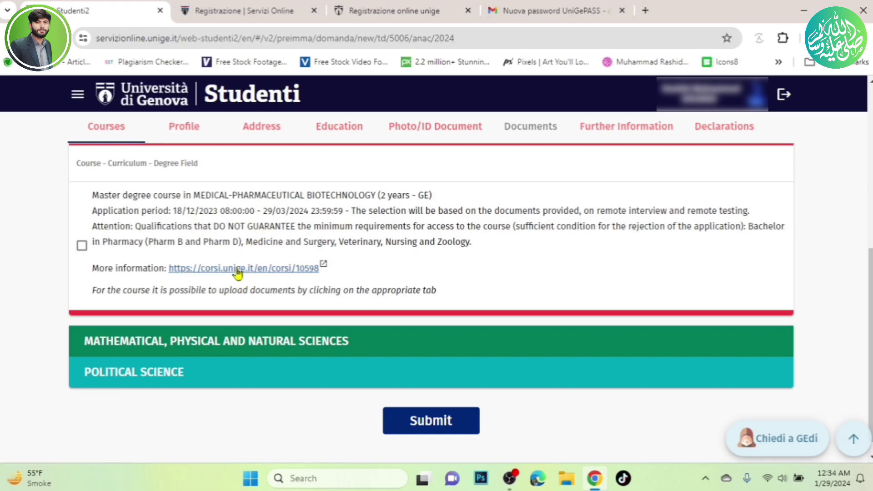
Open the Medical-Pharmaceutical Biotechnology 'More information' page in a new tab.
{"action": "right_click", "coordinate": [237, 271]}
{"action": "left_click", "coordinate": [254, 281]}
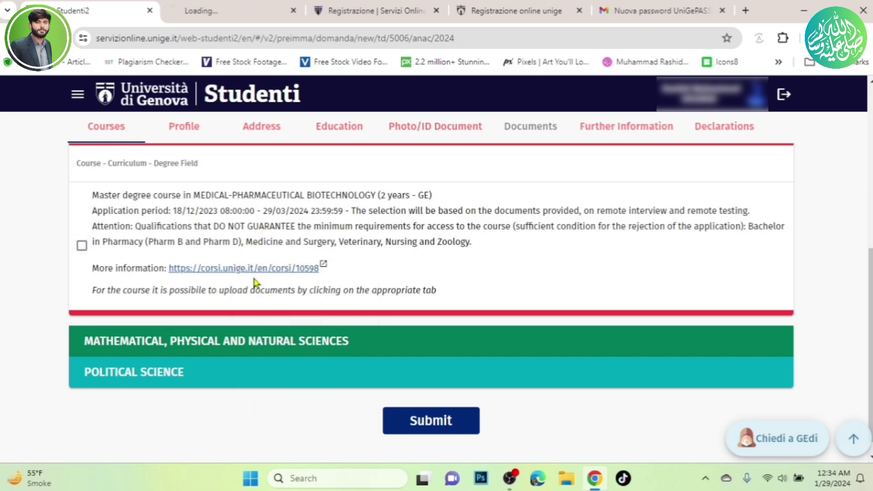
{"action": "left_click", "coordinate": [220, 4]}
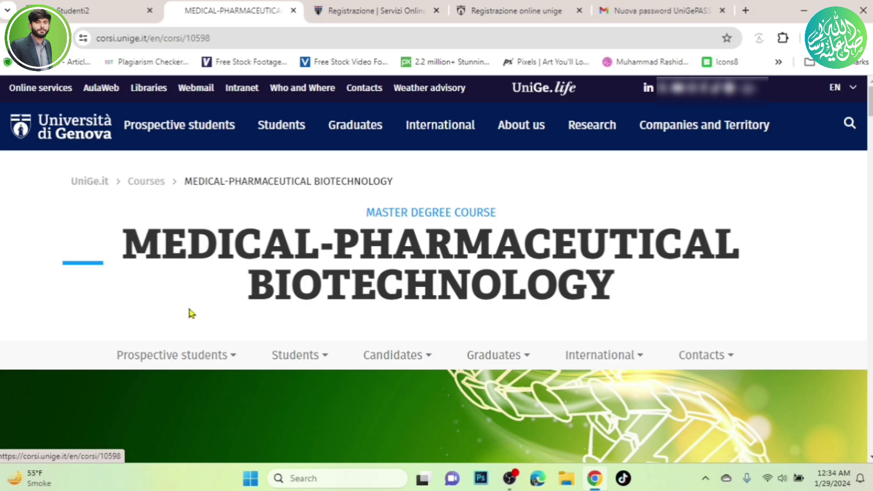
Read through the course information page, then return to the application form.
{"action": "scroll", "coordinate": [190, 311], "scroll_direction": "down", "scroll_amount": 10}
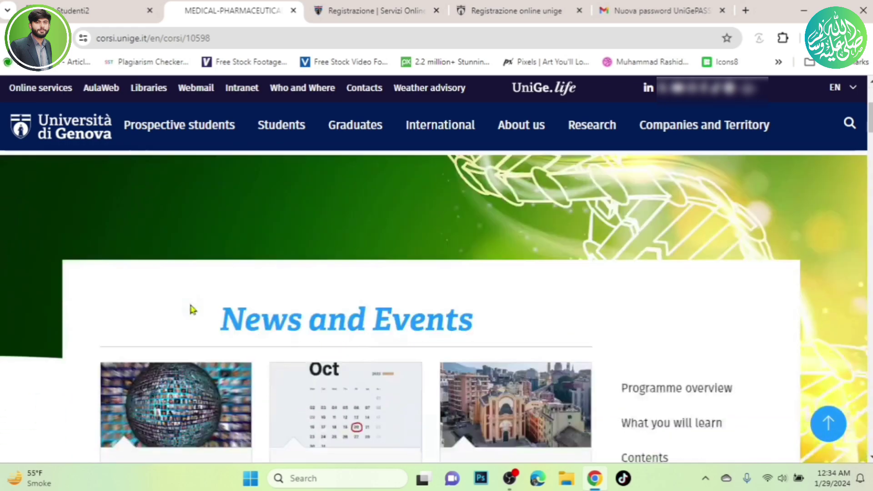
{"action": "scroll", "coordinate": [191, 311], "scroll_direction": "down", "scroll_amount": 1}
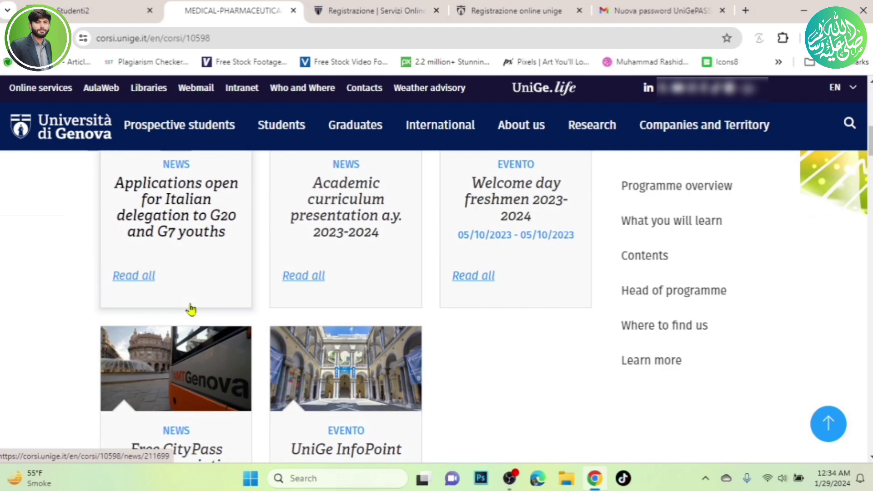
{"action": "scroll", "coordinate": [191, 310], "scroll_direction": "down", "scroll_amount": 1}
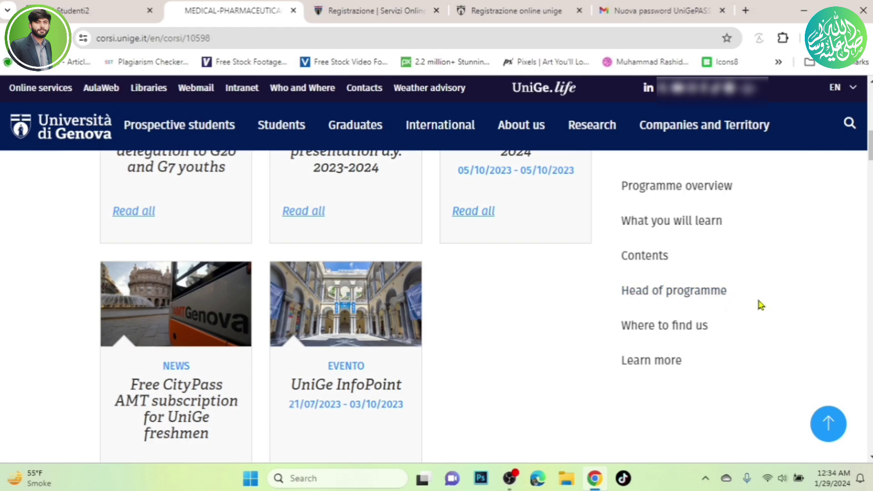
{"action": "scroll", "coordinate": [731, 315], "scroll_direction": "down", "scroll_amount": 4}
{"action": "scroll", "coordinate": [729, 308], "scroll_direction": "up", "scroll_amount": 5}
{"action": "scroll", "coordinate": [730, 307], "scroll_direction": "down", "scroll_amount": 5}
{"action": "scroll", "coordinate": [731, 307], "scroll_direction": "down", "scroll_amount": 3}
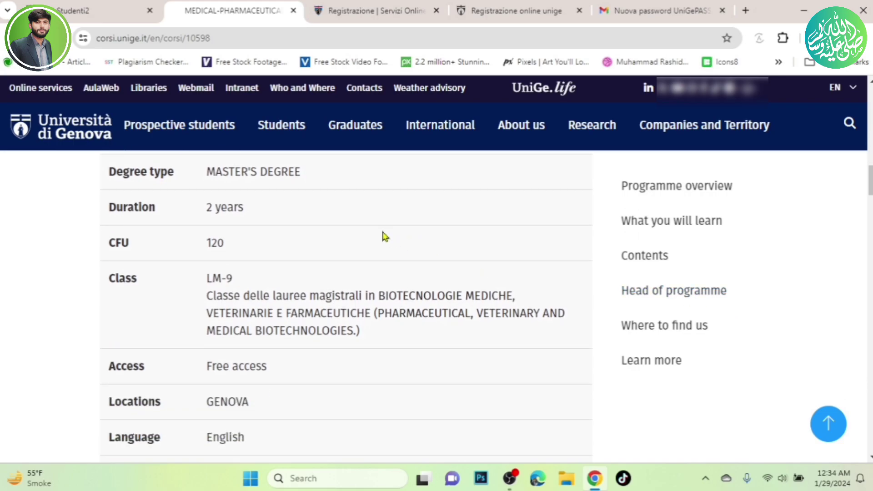
{"action": "scroll", "coordinate": [383, 236], "scroll_direction": "down", "scroll_amount": 4}
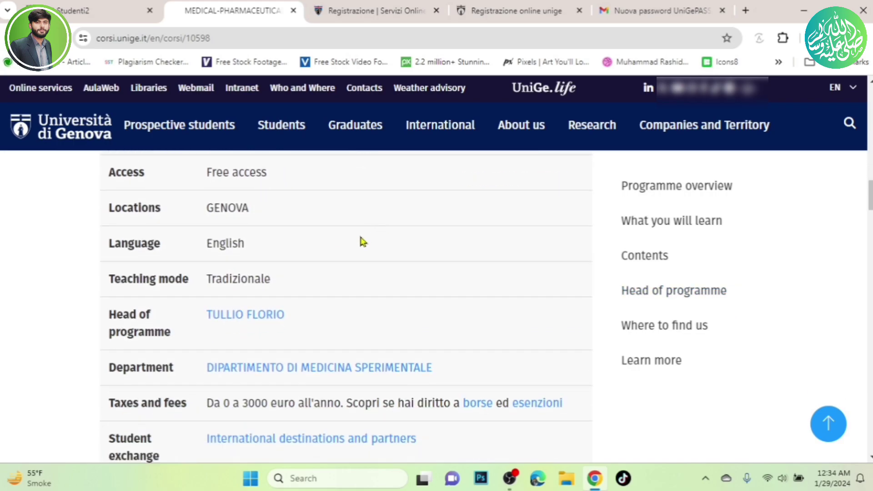
{"action": "scroll", "coordinate": [362, 242], "scroll_direction": "down", "scroll_amount": 6}
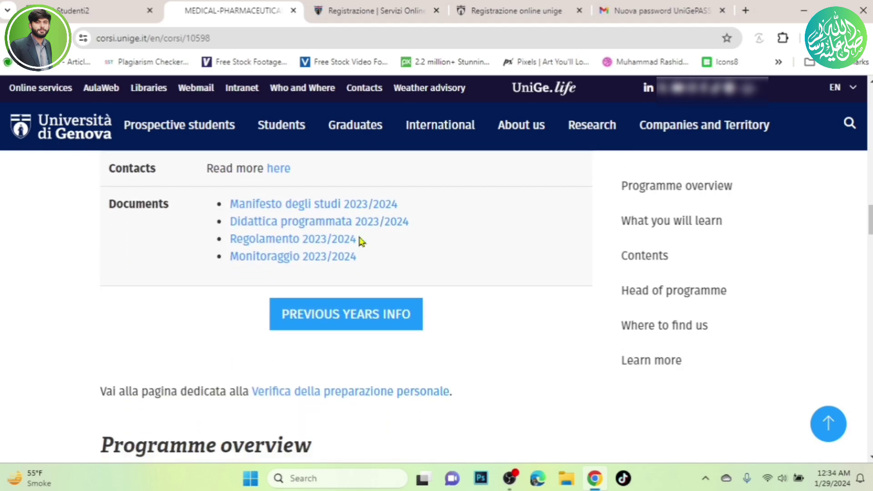
{"action": "scroll", "coordinate": [363, 241], "scroll_direction": "up", "scroll_amount": 18}
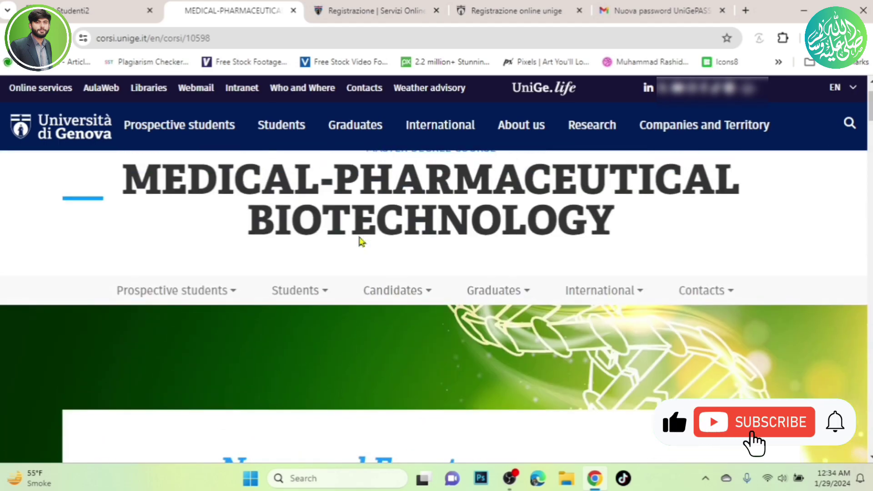
{"action": "left_click", "coordinate": [100, 10]}
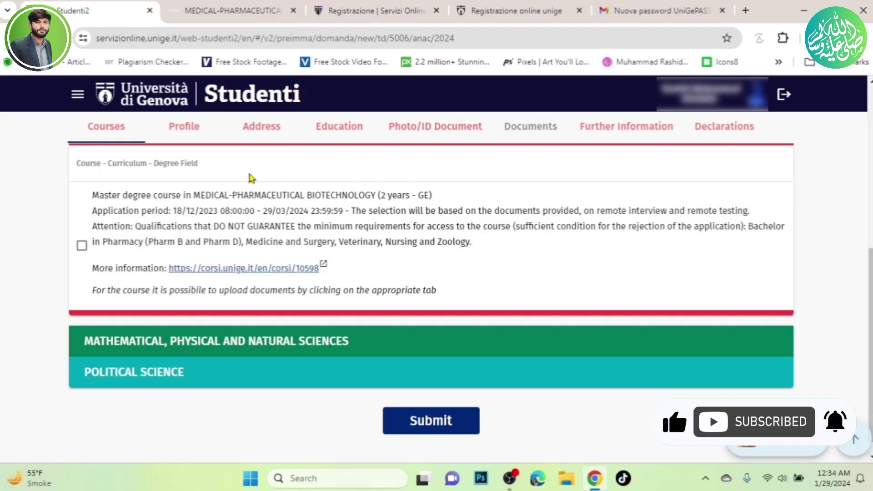
Browse the Architecture and Design, Economics and Engineering course lists.
{"action": "scroll", "coordinate": [183, 179], "scroll_direction": "up", "scroll_amount": 5}
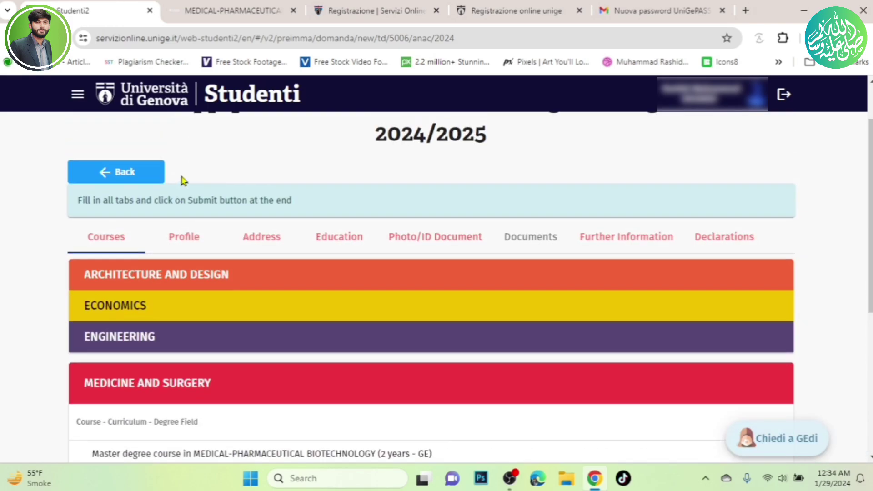
{"action": "left_click", "coordinate": [222, 277]}
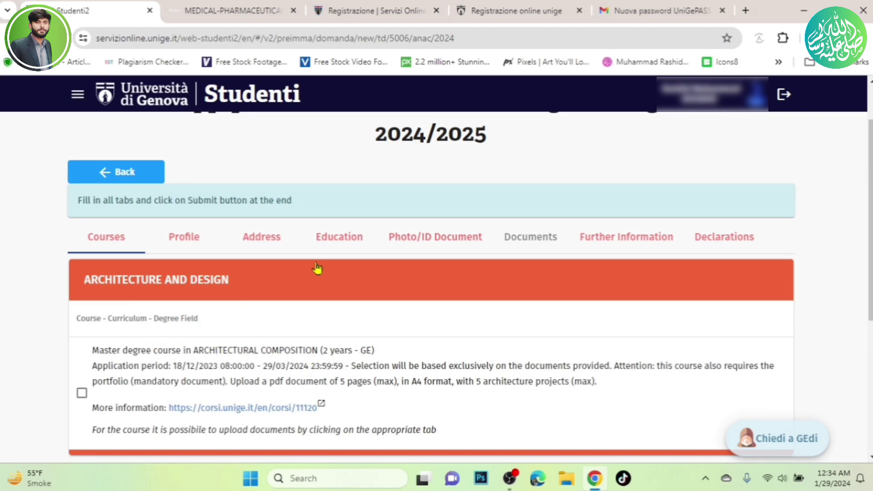
{"action": "scroll", "coordinate": [225, 330], "scroll_direction": "down", "scroll_amount": 3}
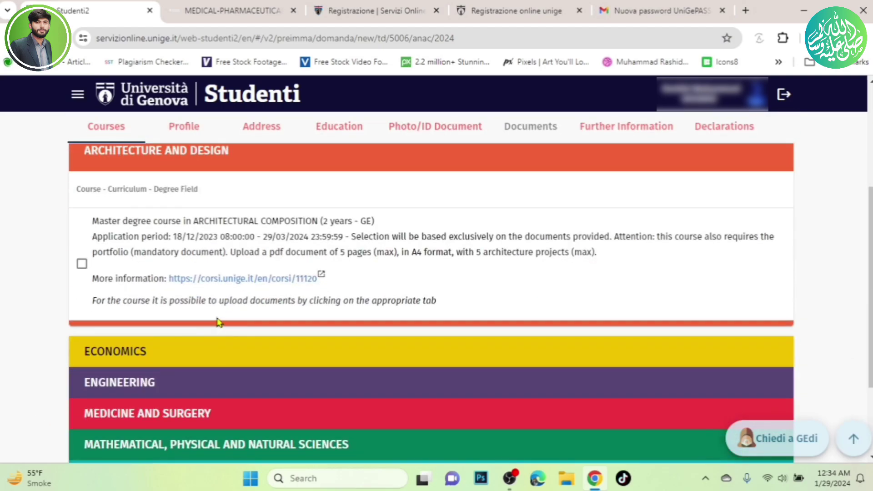
{"action": "left_click", "coordinate": [130, 354]}
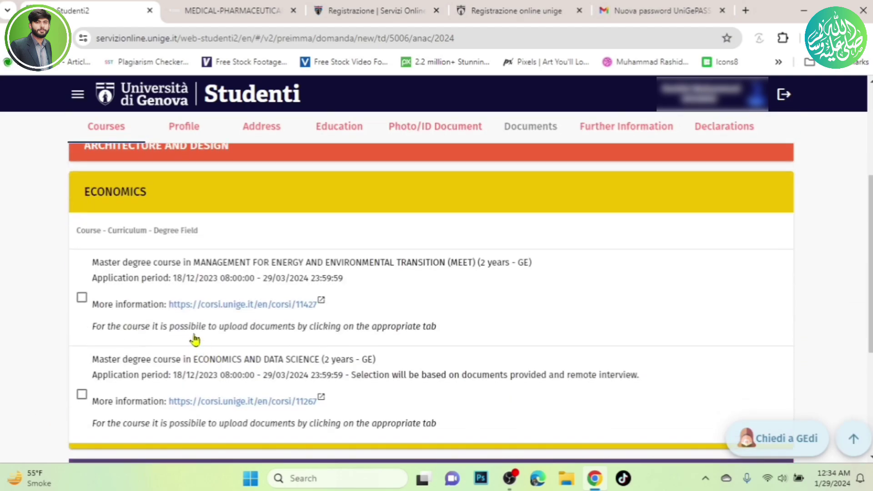
{"action": "scroll", "coordinate": [154, 318], "scroll_direction": "down", "scroll_amount": 1}
{"action": "scroll", "coordinate": [166, 326], "scroll_direction": "down", "scroll_amount": 4}
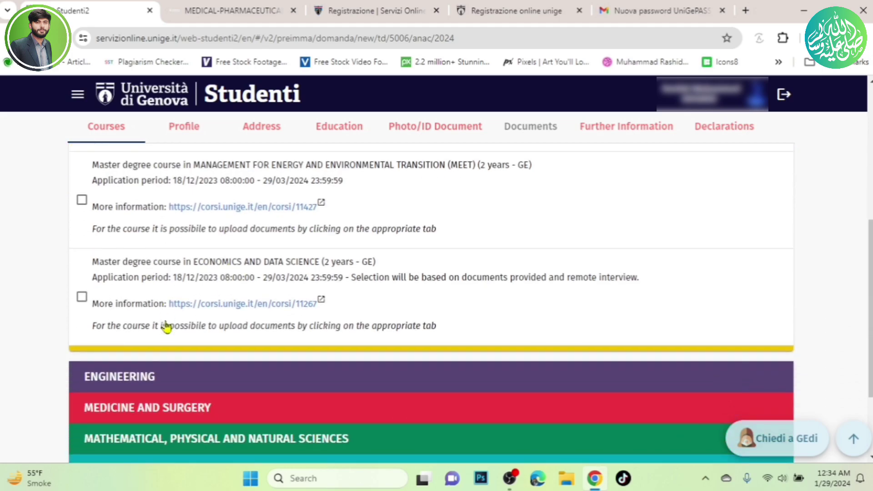
{"action": "left_click", "coordinate": [131, 290]}
{"action": "scroll", "coordinate": [129, 280], "scroll_direction": "down", "scroll_amount": 2}
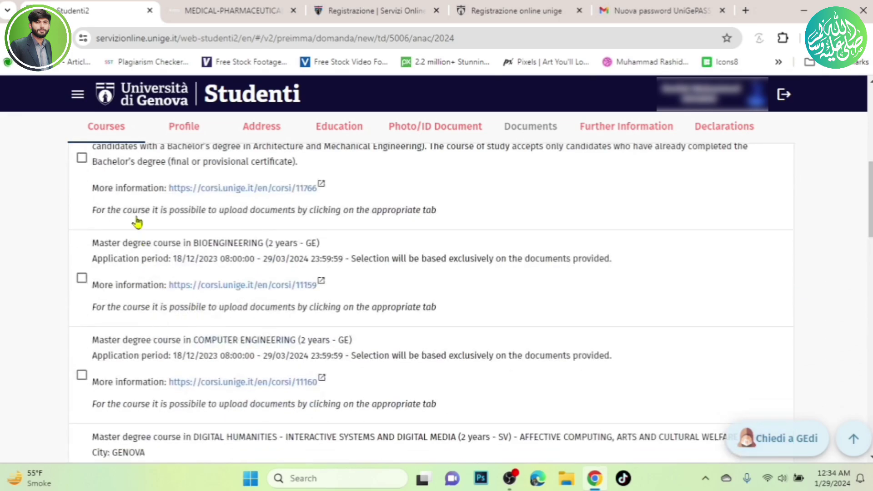
{"action": "scroll", "coordinate": [154, 214], "scroll_direction": "up", "scroll_amount": 1}
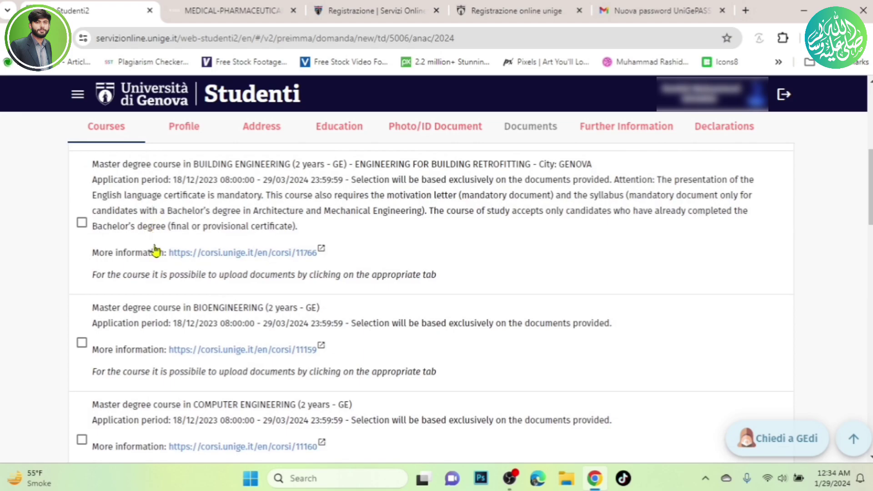
{"action": "scroll", "coordinate": [195, 237], "scroll_direction": "down", "scroll_amount": 3}
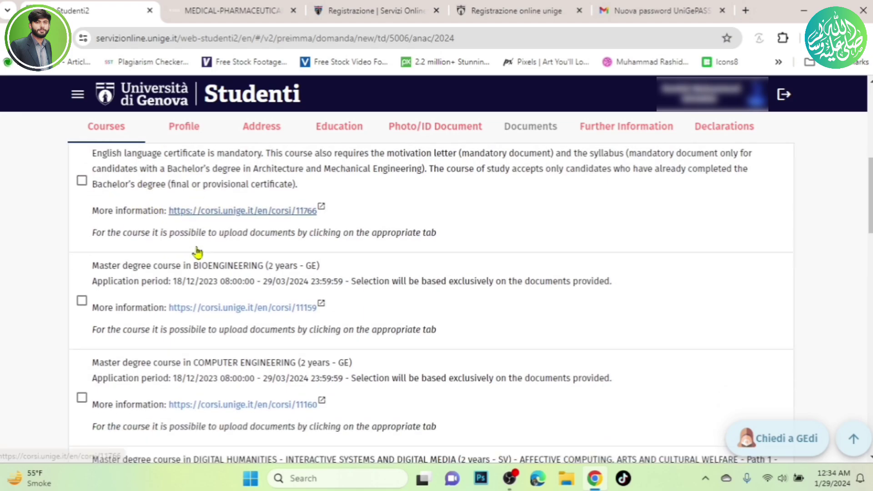
{"action": "scroll", "coordinate": [198, 252], "scroll_direction": "down", "scroll_amount": 12}
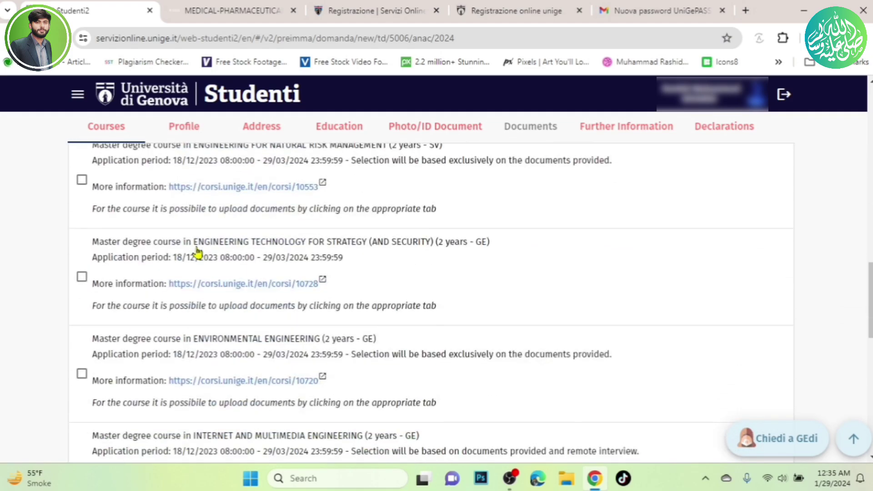
{"action": "scroll", "coordinate": [198, 251], "scroll_direction": "down", "scroll_amount": 6}
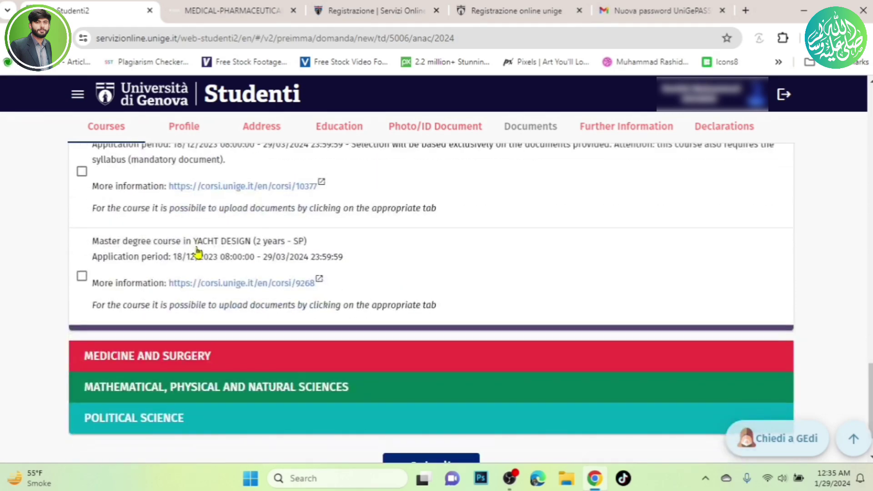
{"action": "scroll", "coordinate": [198, 251], "scroll_direction": "up", "scroll_amount": 15}
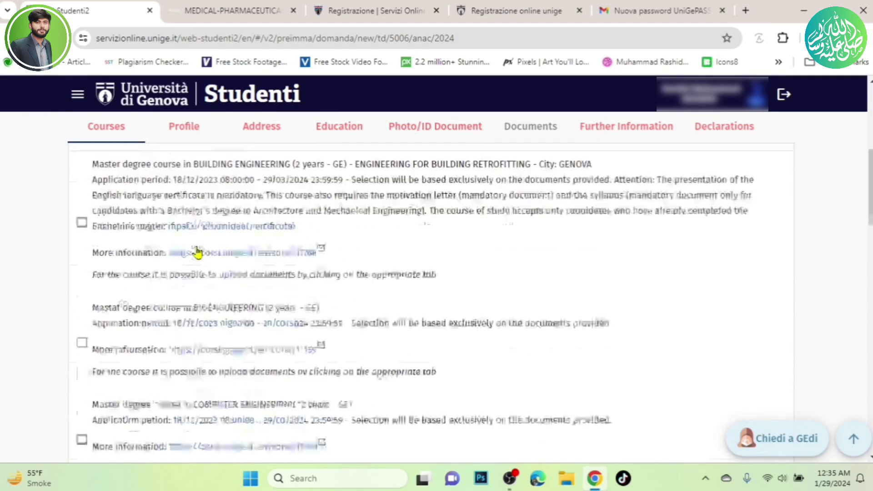
{"action": "scroll", "coordinate": [198, 251], "scroll_direction": "up", "scroll_amount": 4}
Collapse Engineering, expand Medicine and Surgery, and tick the MEDICAL-PHARMACEUTICAL BIOTECHNOLOGY master's.
{"action": "left_click", "coordinate": [190, 226]}
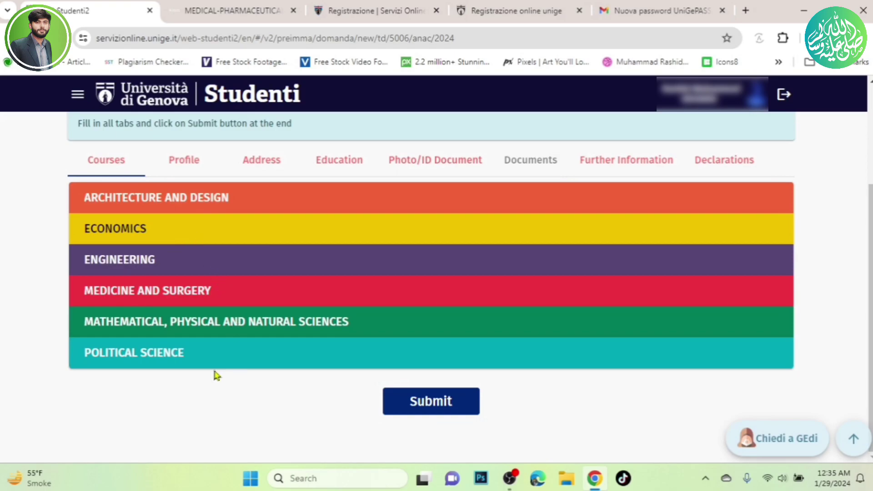
{"action": "left_click", "coordinate": [184, 290]}
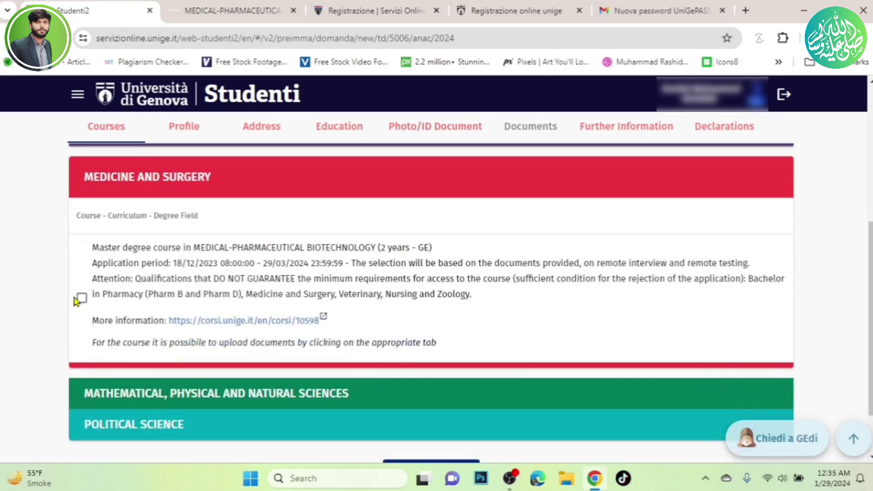
{"action": "left_click", "coordinate": [82, 298]}
{"action": "scroll", "coordinate": [196, 253], "scroll_direction": "down", "scroll_amount": 2}
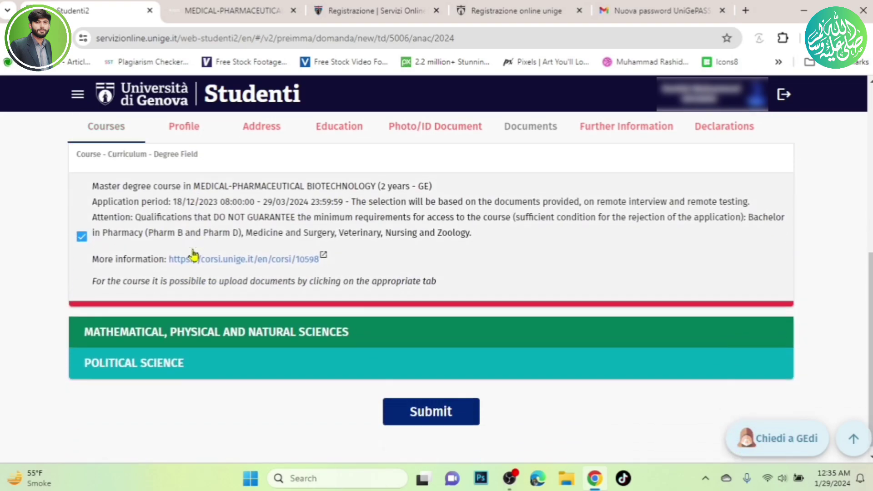
{"action": "scroll", "coordinate": [441, 364], "scroll_direction": "down", "scroll_amount": 1}
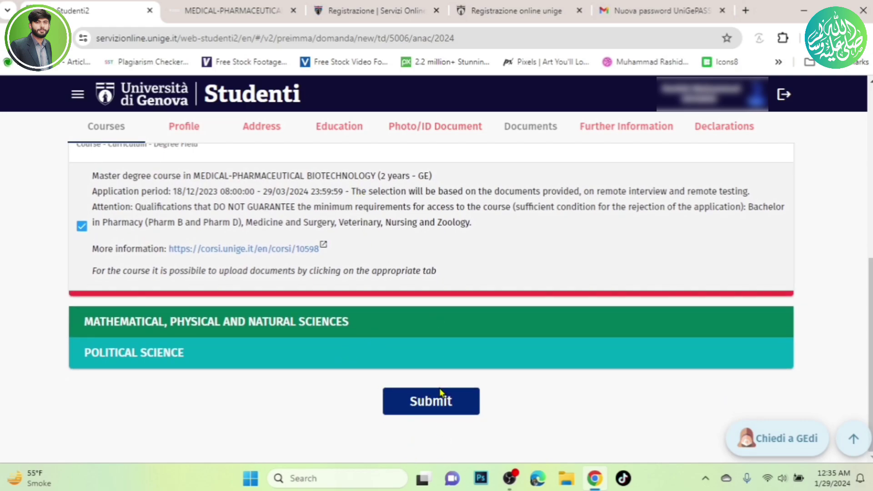
{"action": "scroll", "coordinate": [156, 253], "scroll_direction": "up", "scroll_amount": 5}
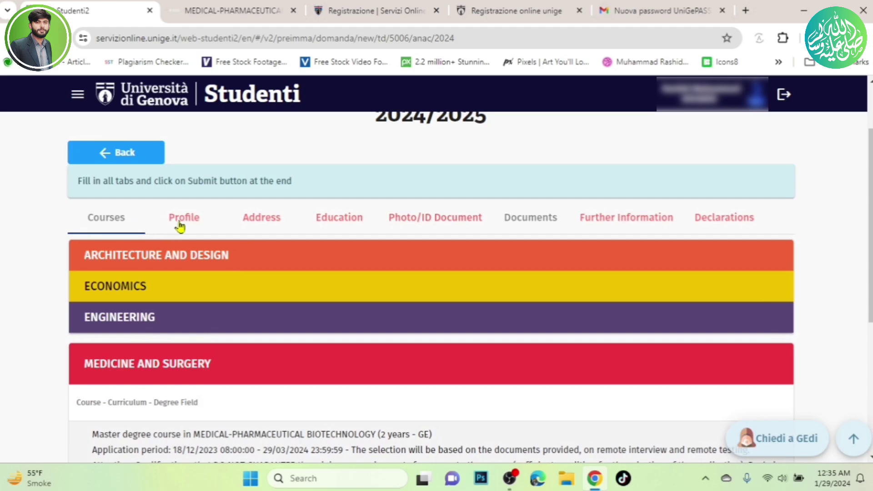
Switch to the Profile section and review the pre-filled personal and birth details.
{"action": "left_click", "coordinate": [187, 219]}
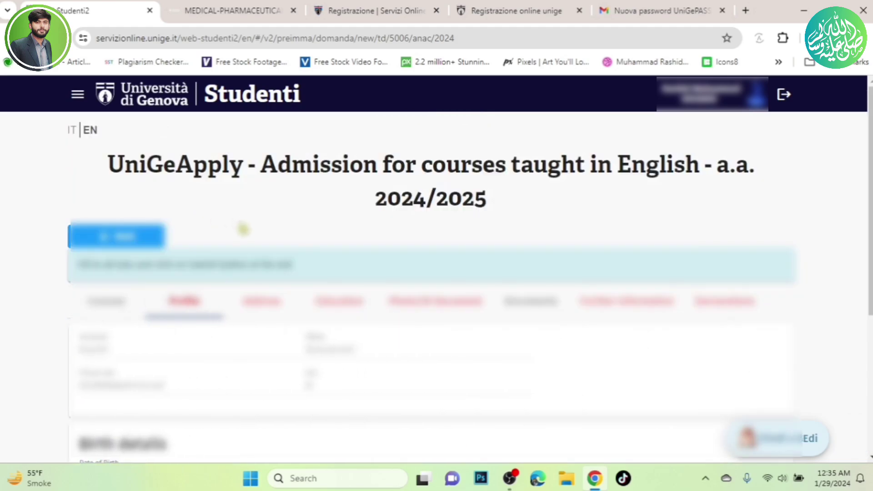
{"action": "scroll", "coordinate": [243, 229], "scroll_direction": "down", "scroll_amount": 1}
{"action": "scroll", "coordinate": [154, 265], "scroll_direction": "down", "scroll_amount": 1}
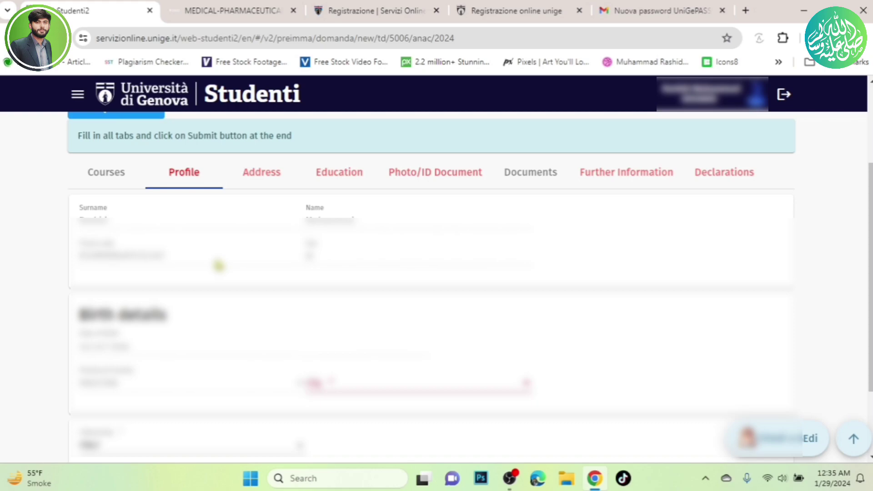
{"action": "scroll", "coordinate": [219, 266], "scroll_direction": "down", "scroll_amount": 2}
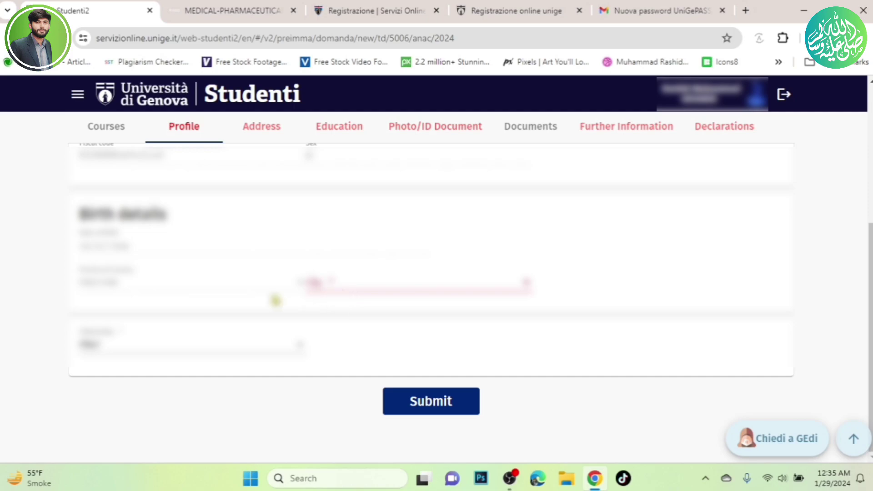
Choose the place of birth city from the birth city list.
{"action": "left_click", "coordinate": [522, 287]}
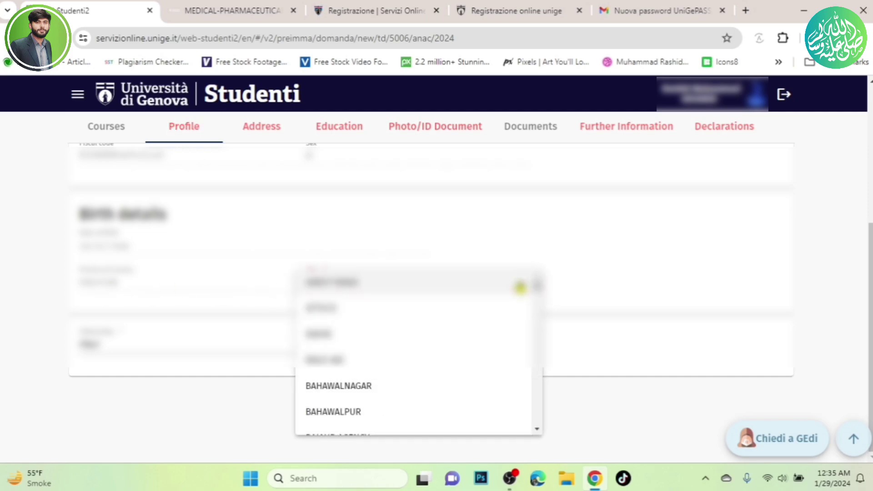
{"action": "scroll", "coordinate": [520, 287], "scroll_direction": "down", "scroll_amount": 10}
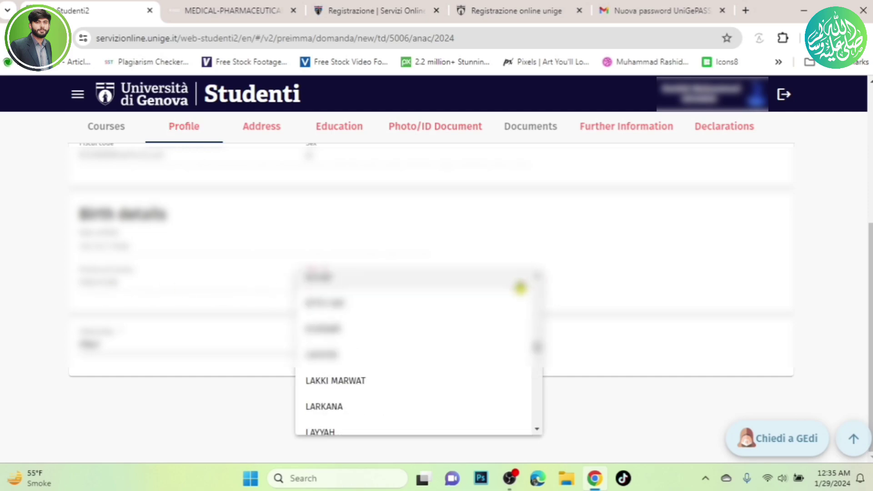
{"action": "scroll", "coordinate": [416, 326], "scroll_direction": "down", "scroll_amount": 3}
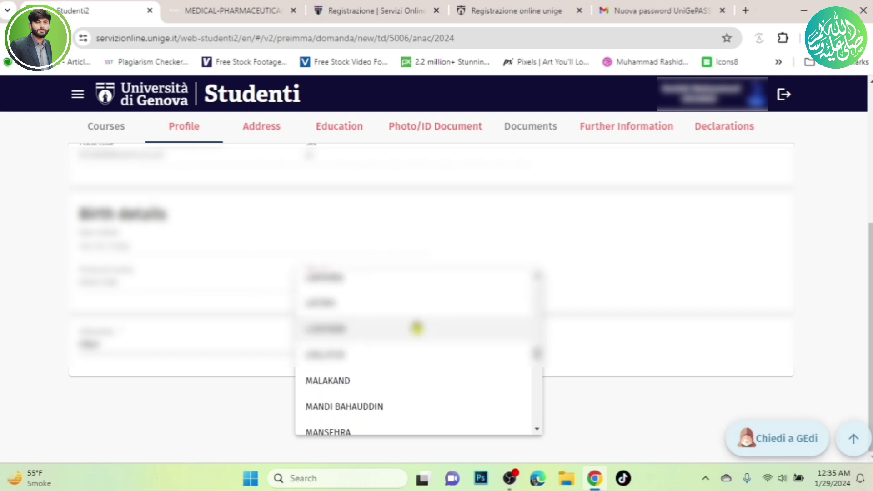
{"action": "left_click", "coordinate": [416, 327]}
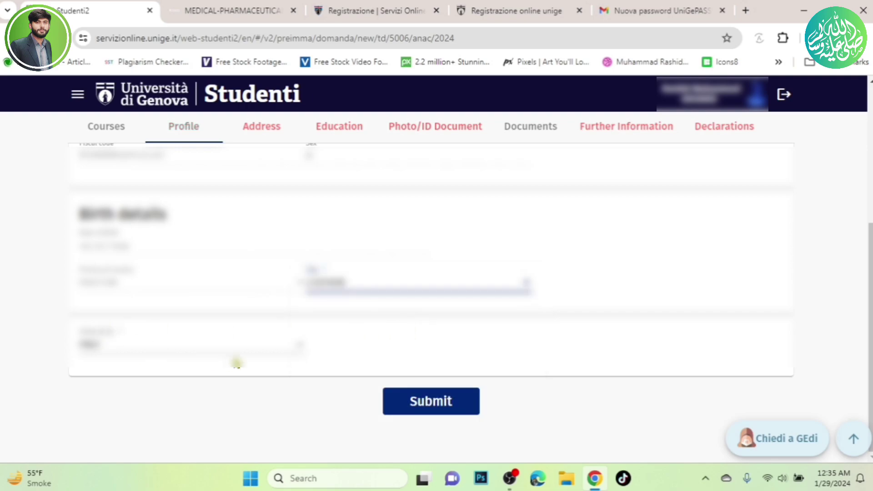
Set the applicant's citizenship to PAKISTAN.
{"action": "left_click", "coordinate": [300, 350]}
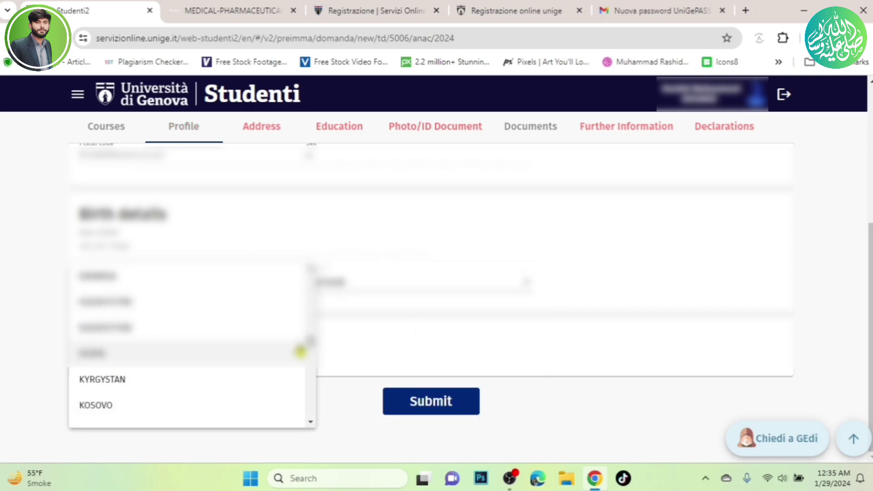
{"action": "scroll", "coordinate": [312, 345], "scroll_direction": "down", "scroll_amount": 15}
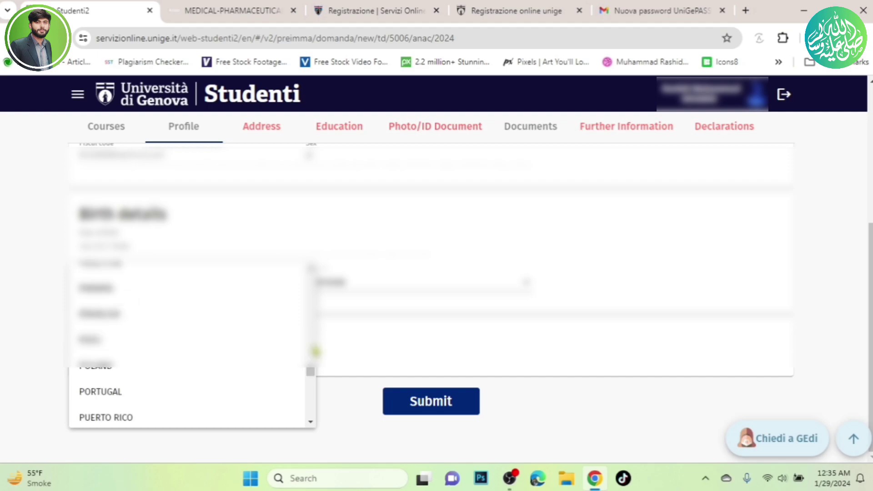
{"action": "scroll", "coordinate": [231, 370], "scroll_direction": "down", "scroll_amount": 5}
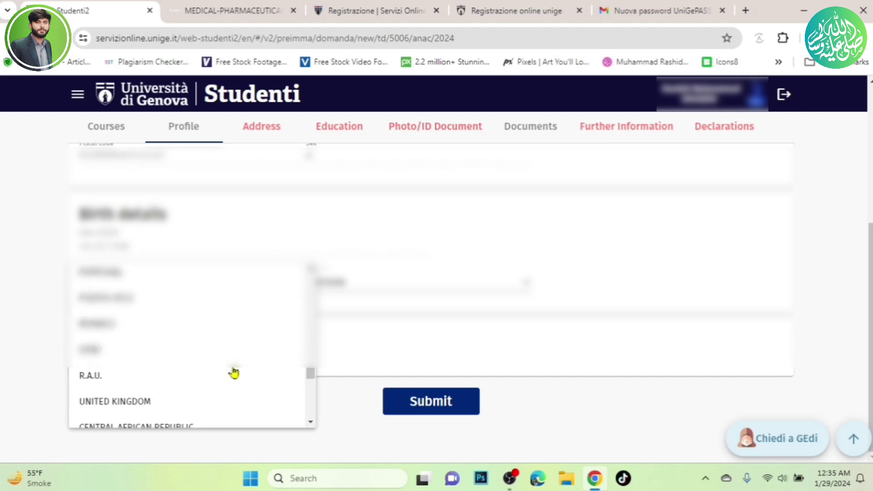
{"action": "scroll", "coordinate": [234, 373], "scroll_direction": "down", "scroll_amount": 6}
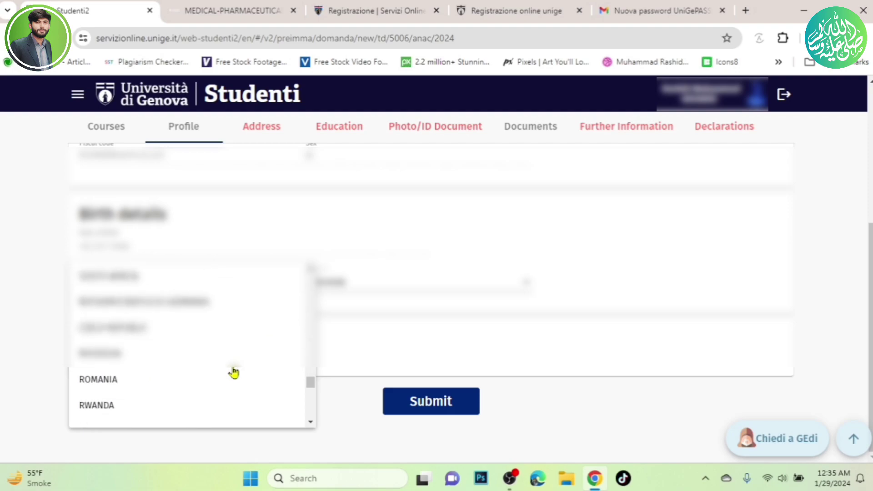
{"action": "scroll", "coordinate": [234, 373], "scroll_direction": "down", "scroll_amount": 4}
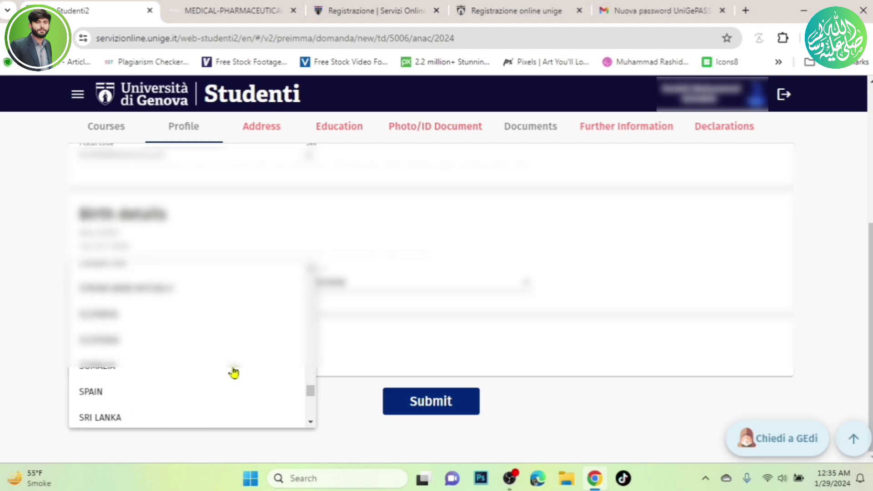
{"action": "scroll", "coordinate": [233, 372], "scroll_direction": "down", "scroll_amount": 5}
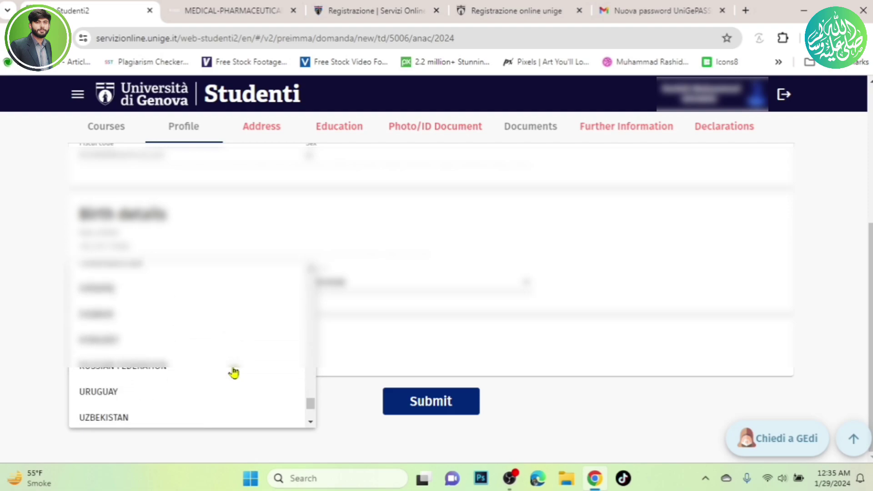
{"action": "scroll", "coordinate": [233, 372], "scroll_direction": "up", "scroll_amount": 5}
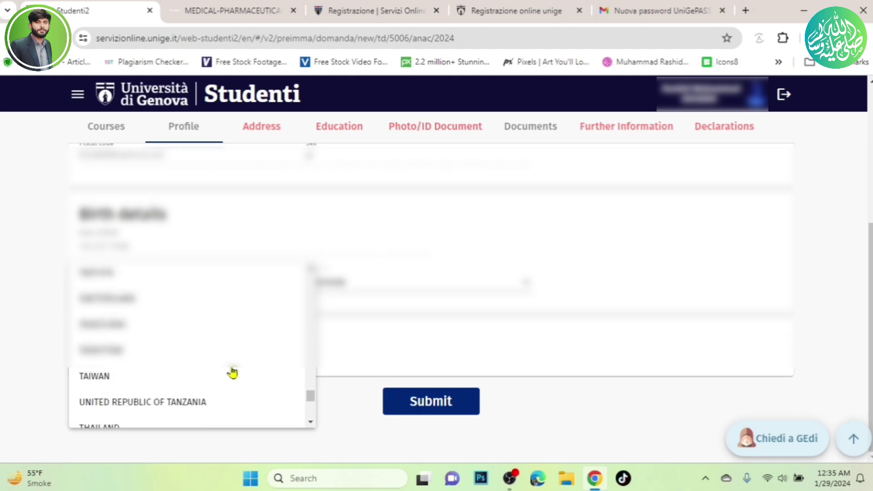
{"action": "scroll", "coordinate": [232, 372], "scroll_direction": "up", "scroll_amount": 10}
{"action": "scroll", "coordinate": [232, 373], "scroll_direction": "down", "scroll_amount": 8}
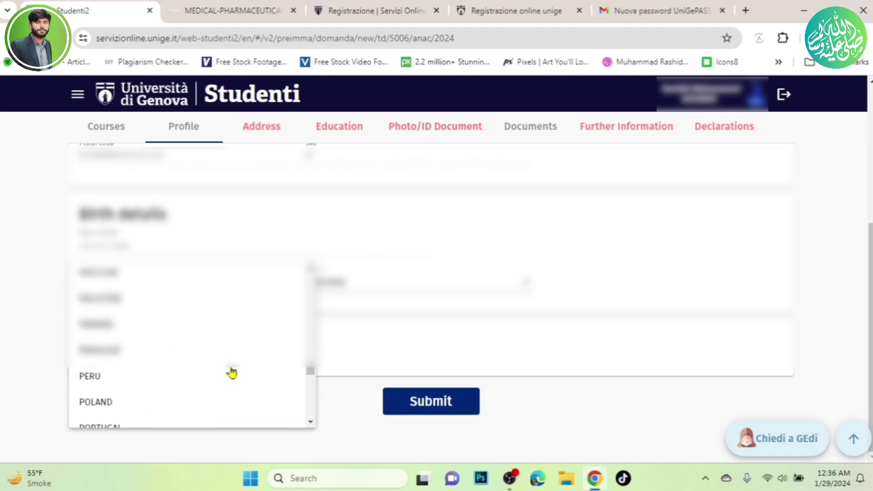
{"action": "left_click", "coordinate": [141, 278]}
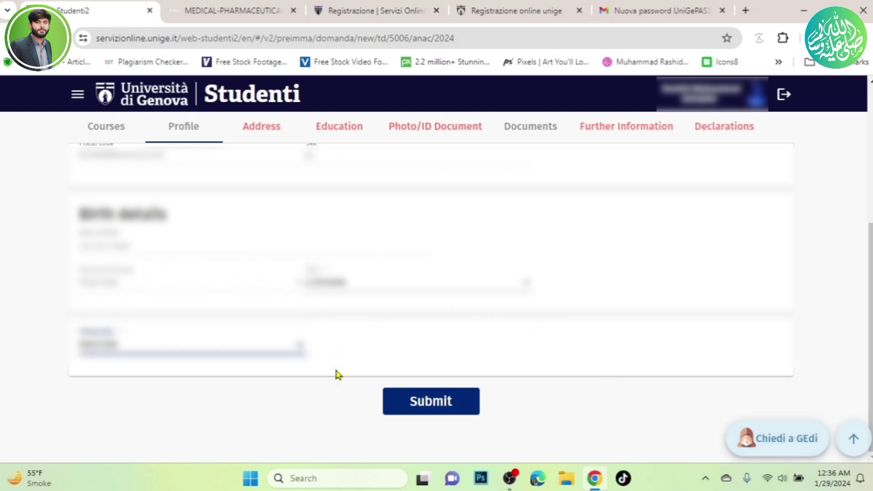
{"action": "scroll", "coordinate": [343, 249], "scroll_direction": "up", "scroll_amount": 1}
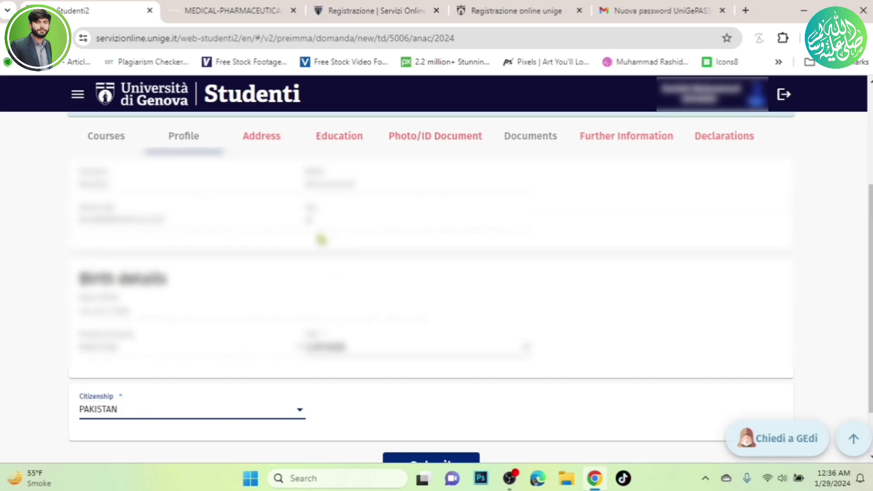
In the Address section, enter the full residence street address and the house number.
{"action": "left_click", "coordinate": [253, 138]}
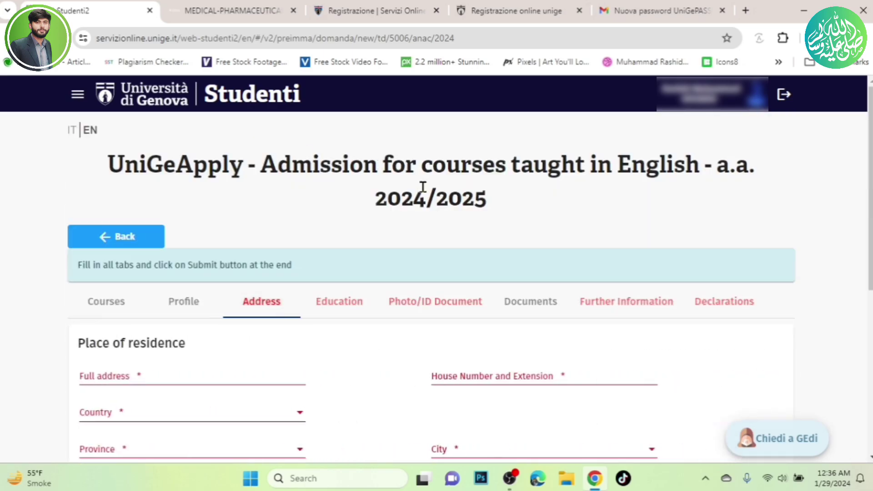
{"action": "scroll", "coordinate": [363, 291], "scroll_direction": "down", "scroll_amount": 3}
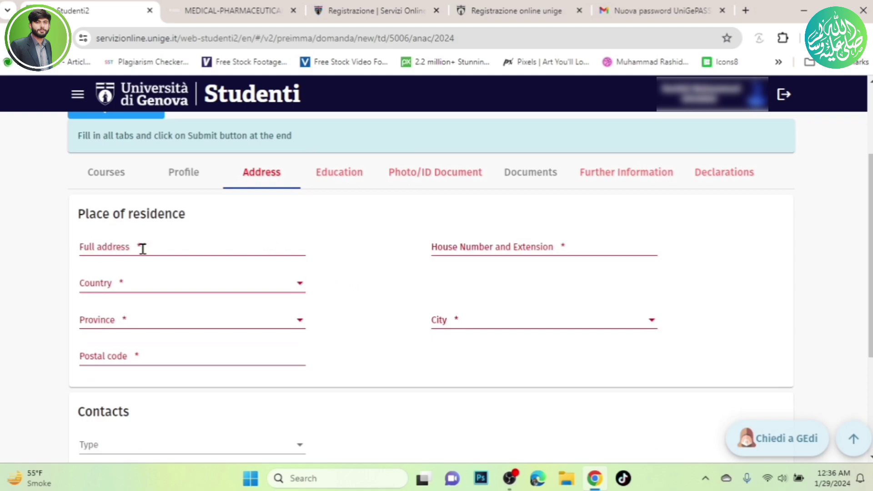
{"action": "left_click", "coordinate": [127, 248]}
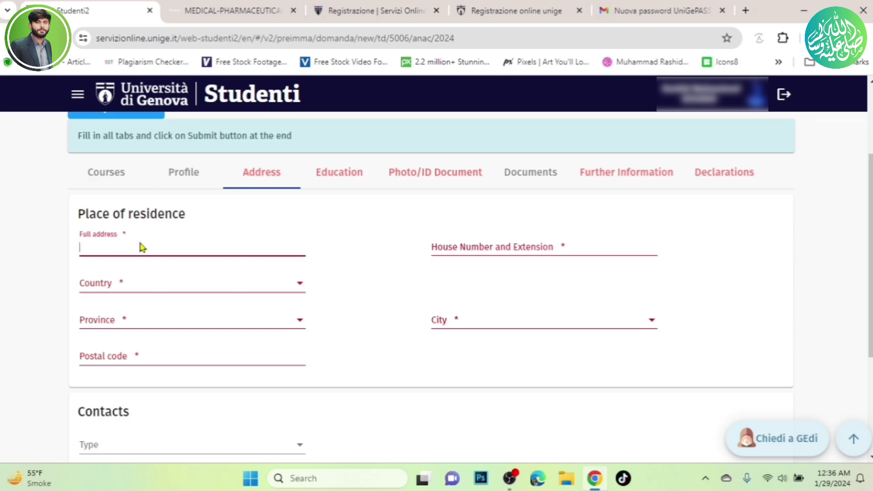
{"action": "scroll", "coordinate": [417, 302], "scroll_direction": "down", "scroll_amount": 3}
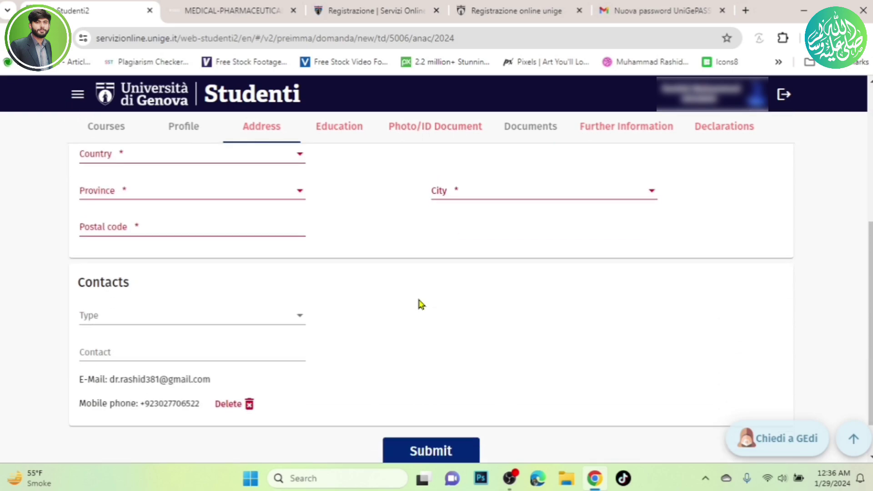
{"action": "scroll", "coordinate": [418, 304], "scroll_direction": "up", "scroll_amount": 1}
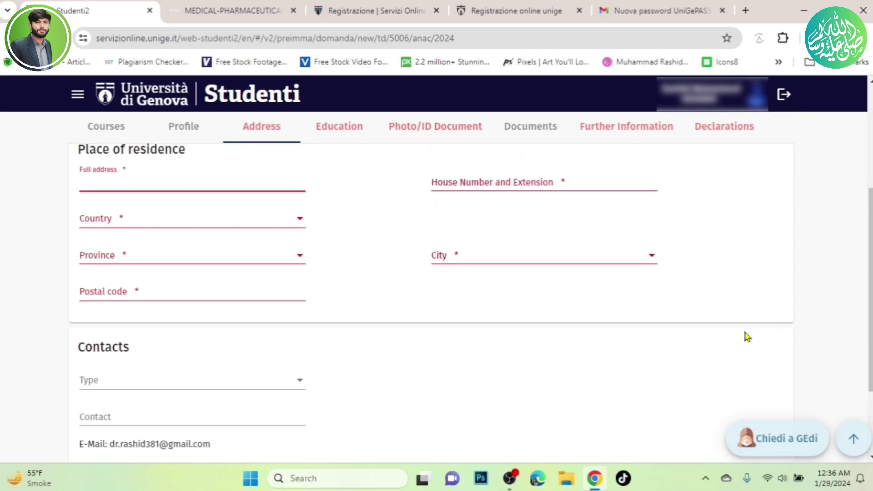
{"action": "scroll", "coordinate": [641, 303], "scroll_direction": "up", "scroll_amount": 1}
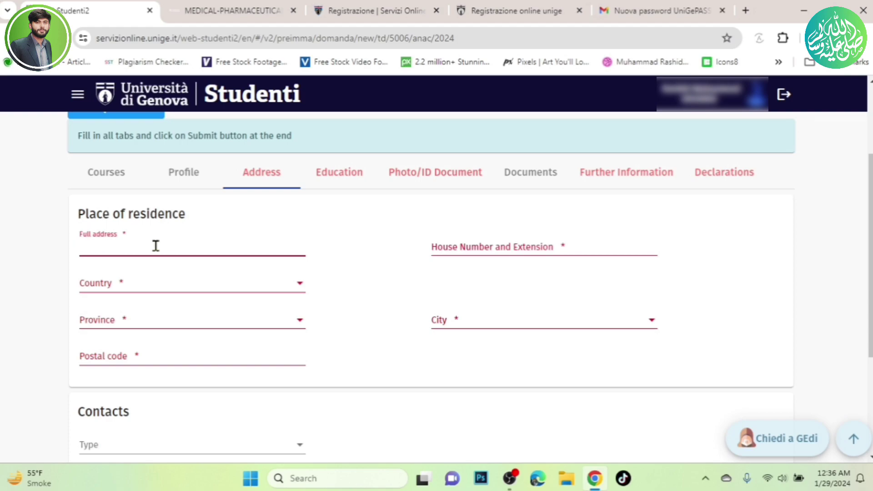
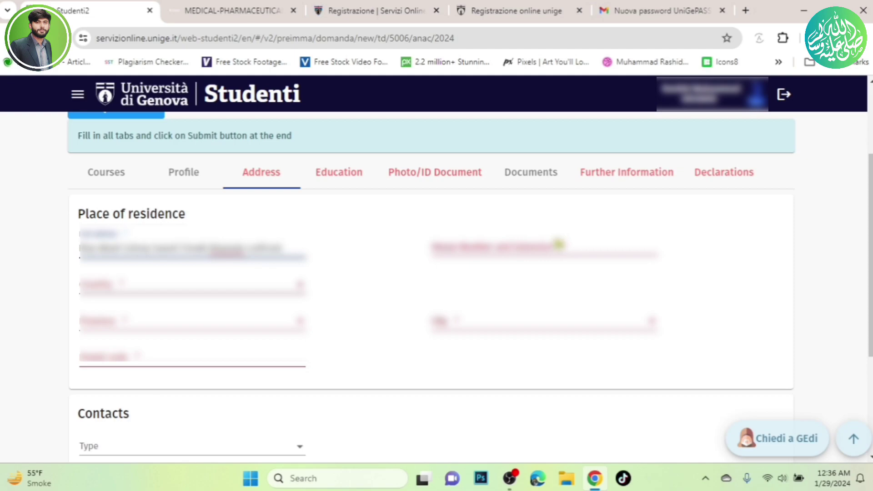
{"action": "left_click", "coordinate": [537, 249]}
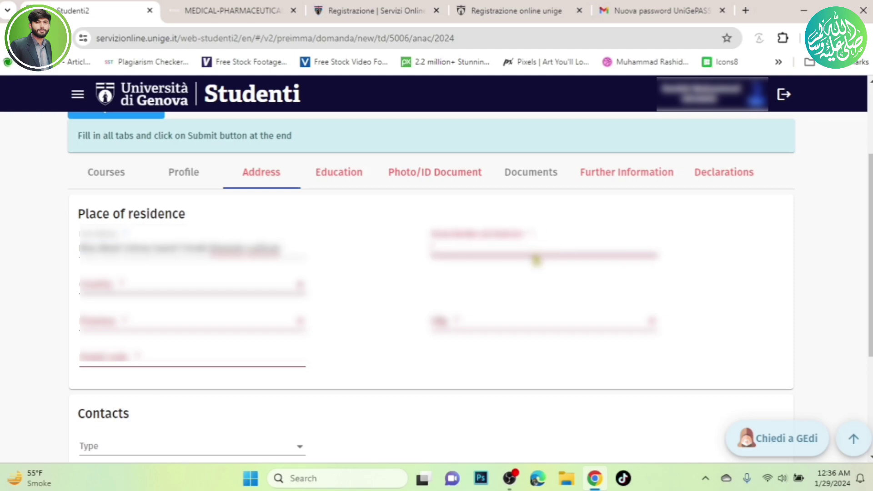
{"action": "type", "text": "123456"}
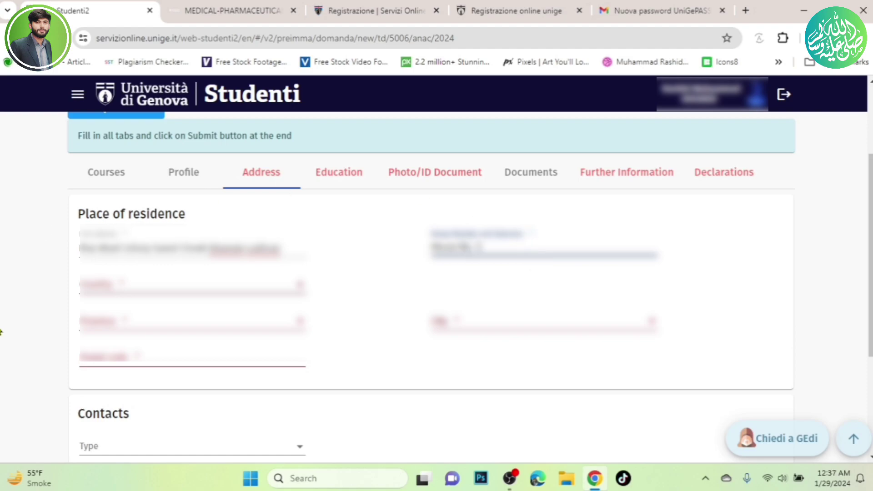
Choose the country of residence and set the province to PAKISTAN.
{"action": "left_click", "coordinate": [157, 281]}
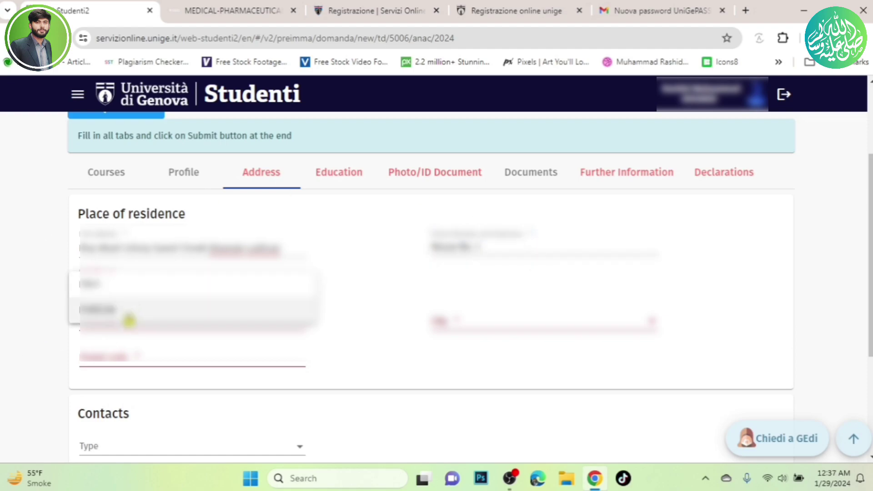
{"action": "left_click", "coordinate": [127, 316]}
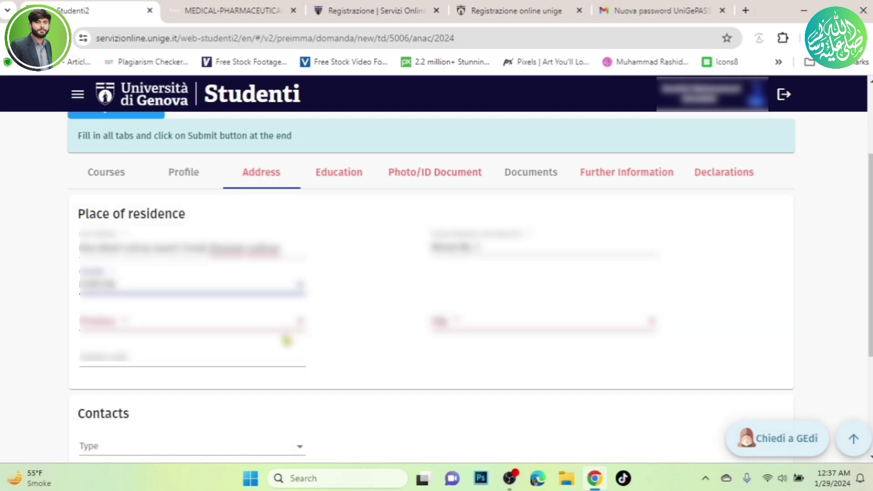
{"action": "left_click", "coordinate": [297, 326]}
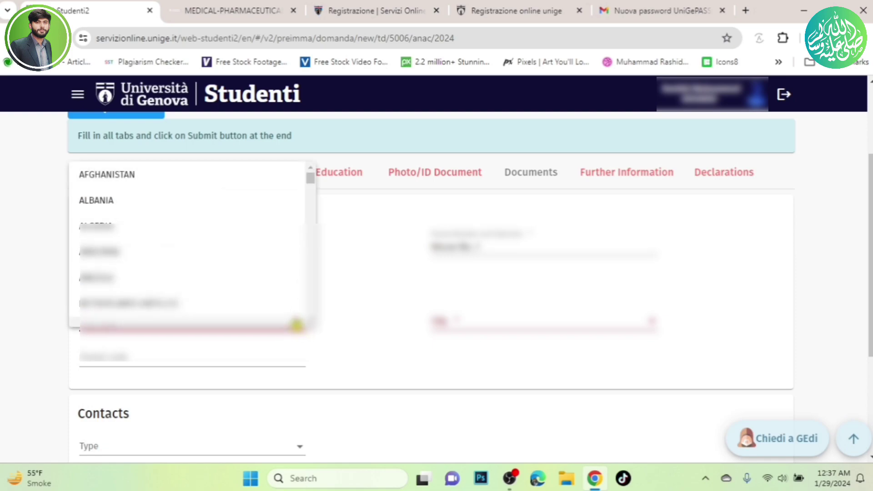
{"action": "scroll", "coordinate": [289, 239], "scroll_direction": "down", "scroll_amount": 18}
{"action": "scroll", "coordinate": [289, 241], "scroll_direction": "down", "scroll_amount": 15}
{"action": "scroll", "coordinate": [290, 241], "scroll_direction": "down", "scroll_amount": 13}
{"action": "scroll", "coordinate": [289, 240], "scroll_direction": "down", "scroll_amount": 7}
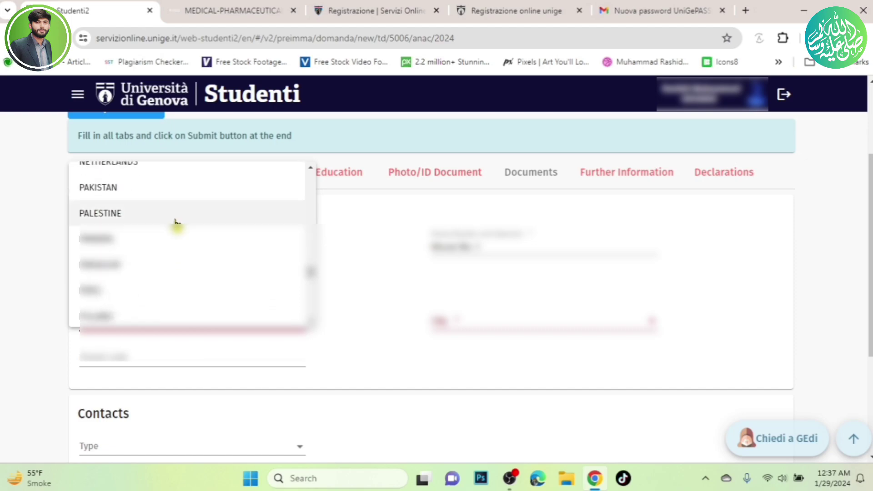
{"action": "left_click", "coordinate": [174, 194]}
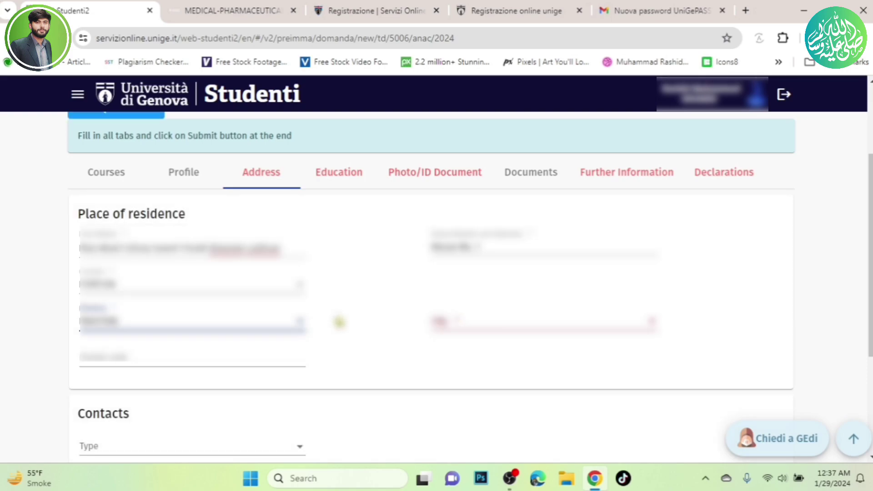
Set the residence city to LODHRAN and enter the postal code.
{"action": "left_click", "coordinate": [577, 321]}
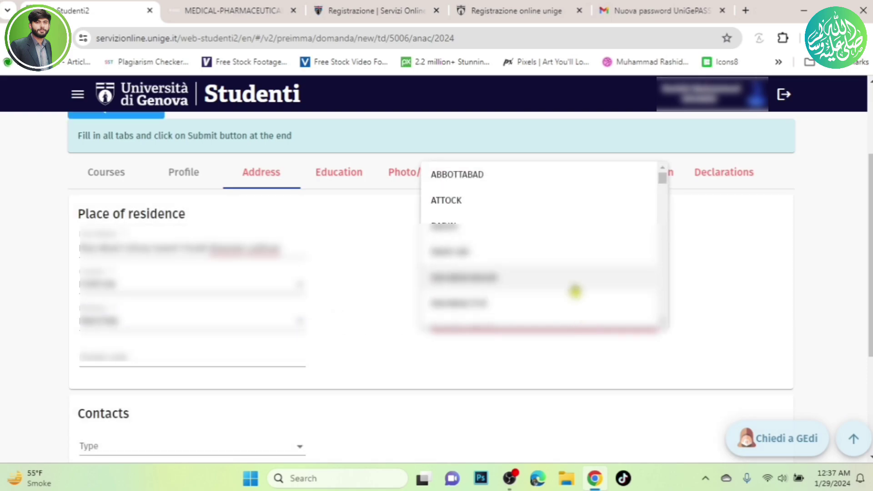
{"action": "scroll", "coordinate": [564, 251], "scroll_direction": "down", "scroll_amount": 2}
{"action": "scroll", "coordinate": [564, 251], "scroll_direction": "down", "scroll_amount": 15}
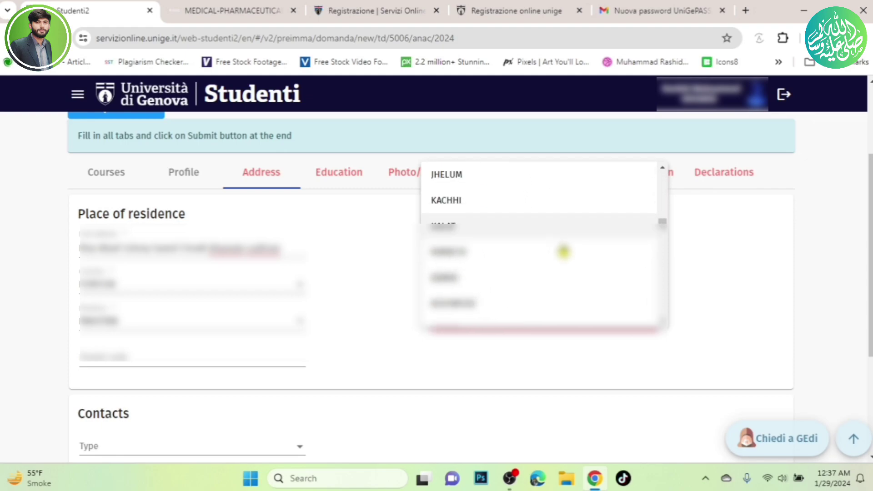
{"action": "scroll", "coordinate": [564, 251], "scroll_direction": "down", "scroll_amount": 10}
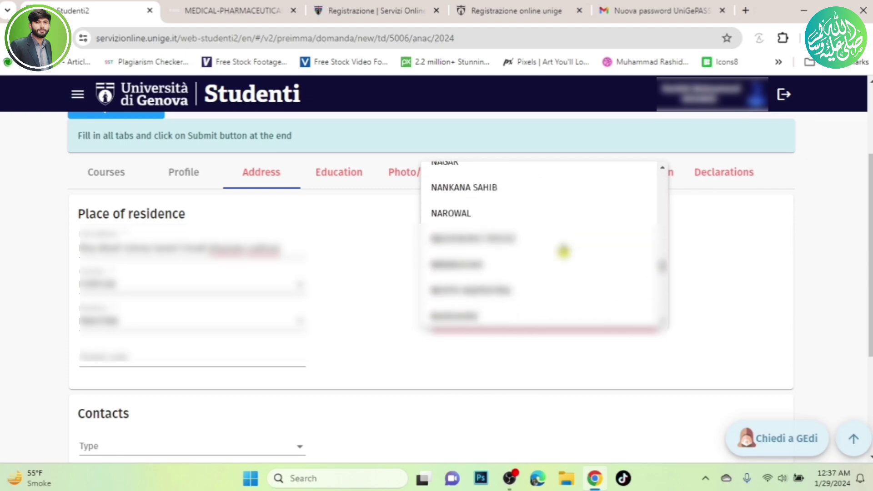
{"action": "scroll", "coordinate": [566, 252], "scroll_direction": "up", "scroll_amount": 8}
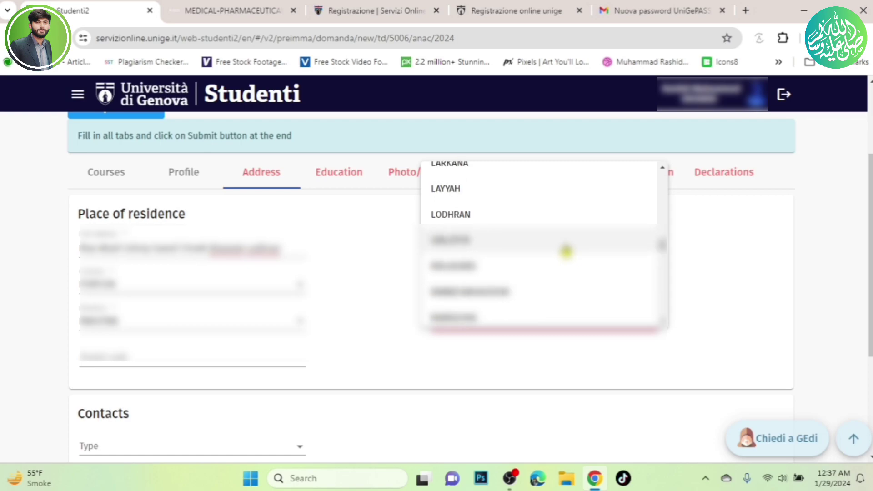
{"action": "left_click", "coordinate": [535, 214]}
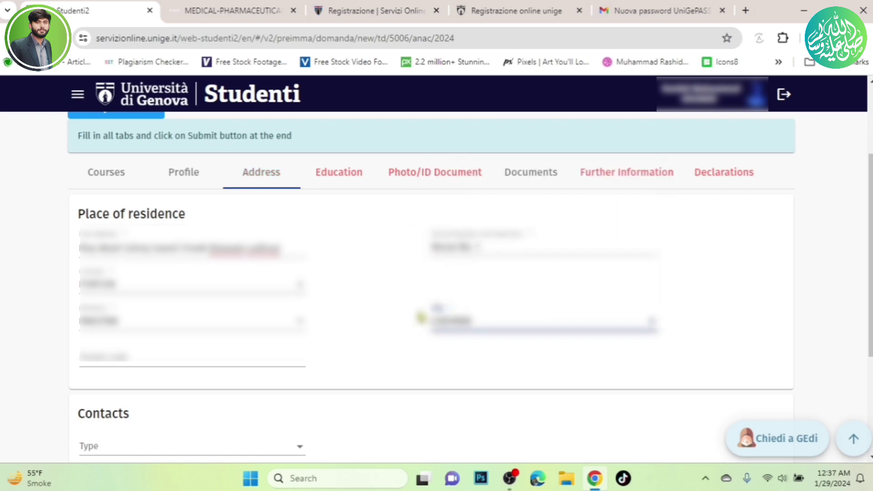
{"action": "left_click", "coordinate": [188, 355]}
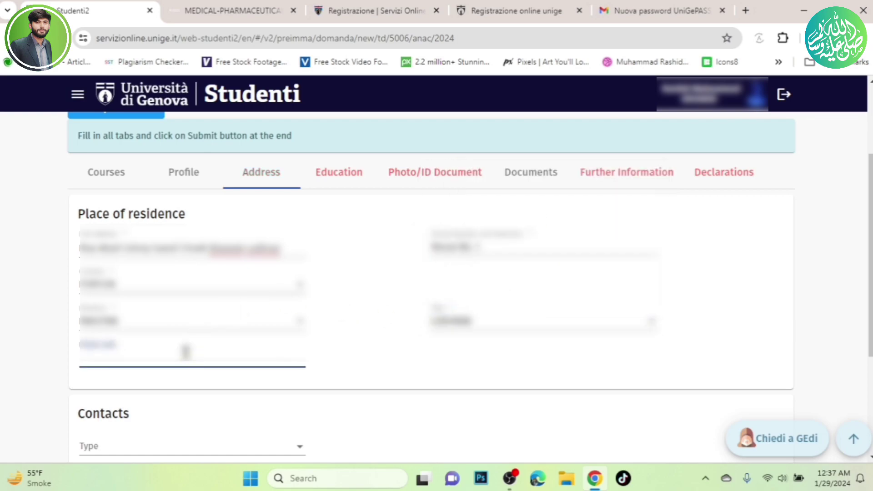
{"action": "type", "text": "59320"}
{"action": "left_click", "coordinate": [374, 354]}
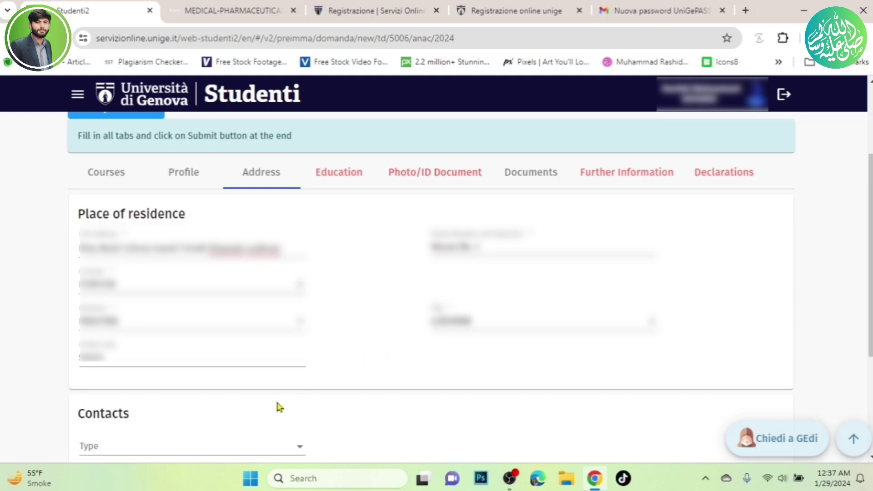
{"action": "scroll", "coordinate": [279, 407], "scroll_direction": "down", "scroll_amount": 3}
{"action": "scroll", "coordinate": [279, 408], "scroll_direction": "down", "scroll_amount": 1}
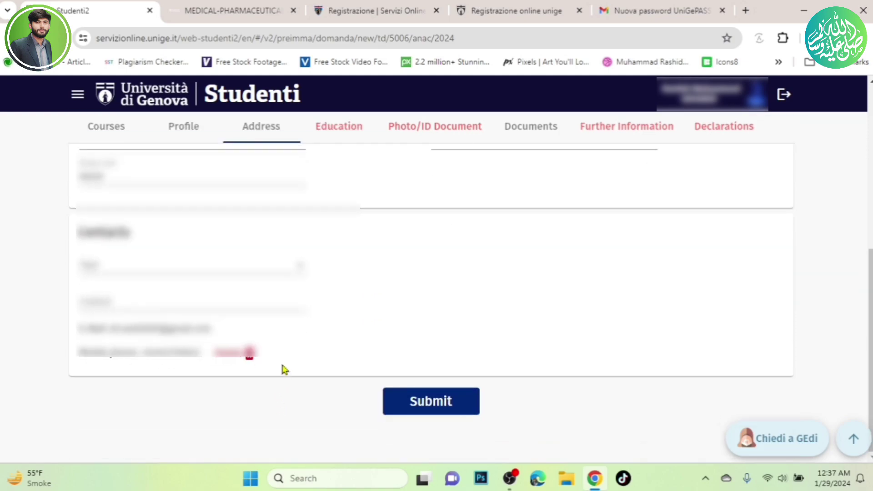
Set the new contact's type to Mobile phone, leave its number blank, and go to Education.
{"action": "left_click", "coordinate": [282, 263]}
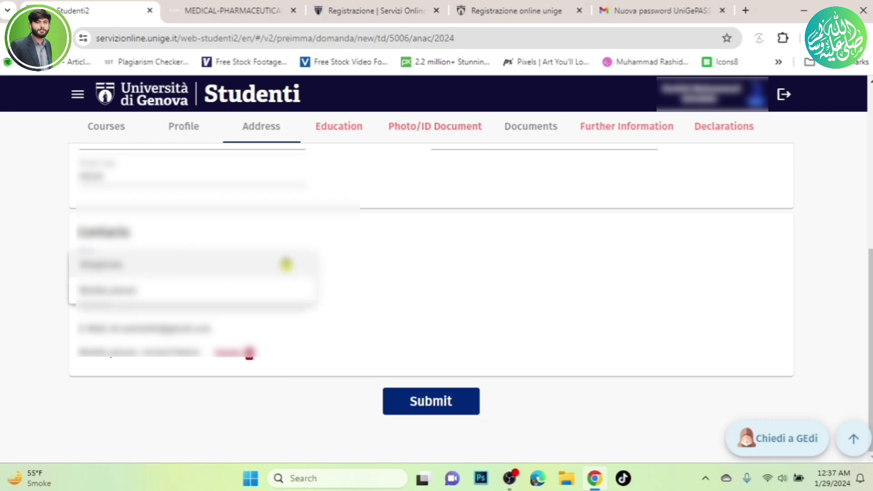
{"action": "left_click", "coordinate": [205, 289]}
{"action": "left_click", "coordinate": [215, 301]}
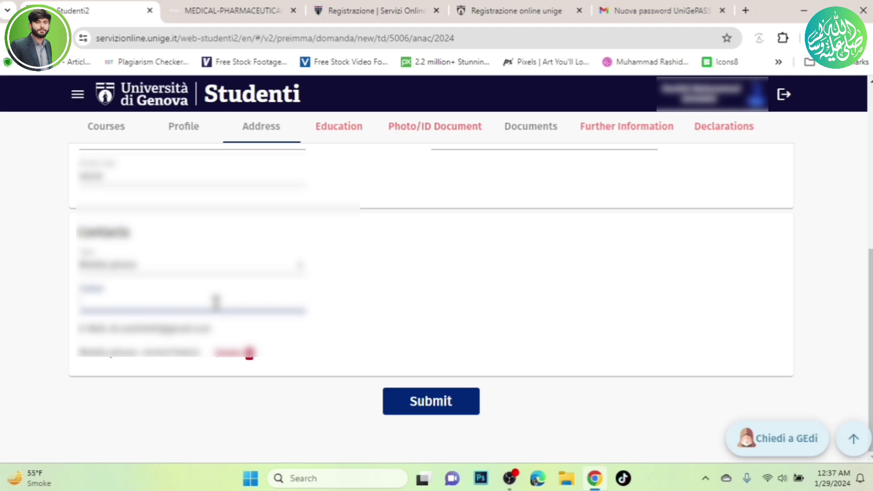
{"action": "type", "text": "+"}
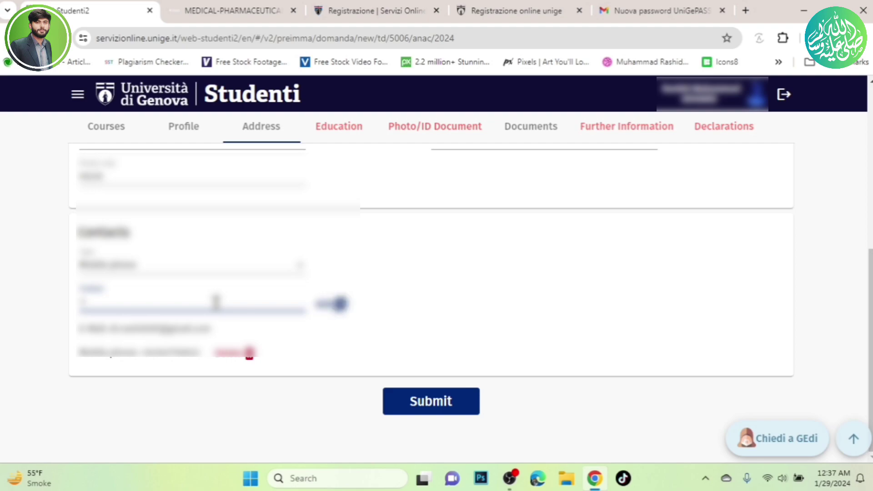
{"action": "key", "text": "BackSpace"}
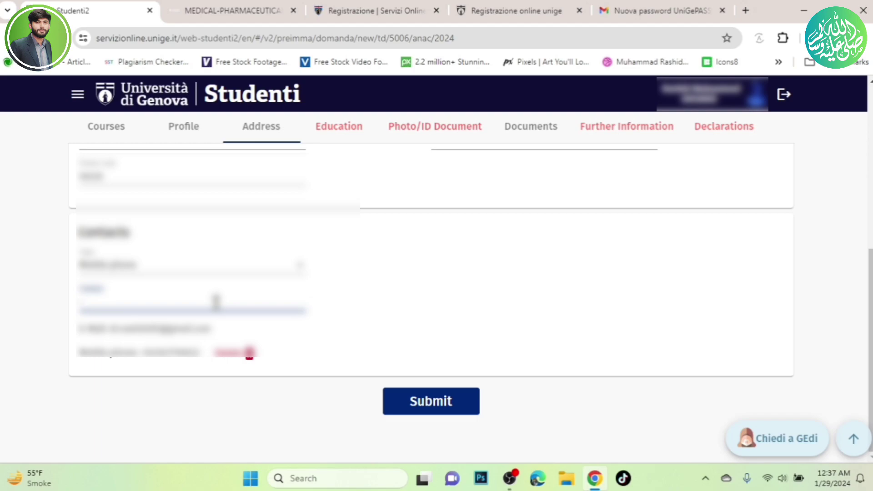
{"action": "left_click", "coordinate": [359, 296]}
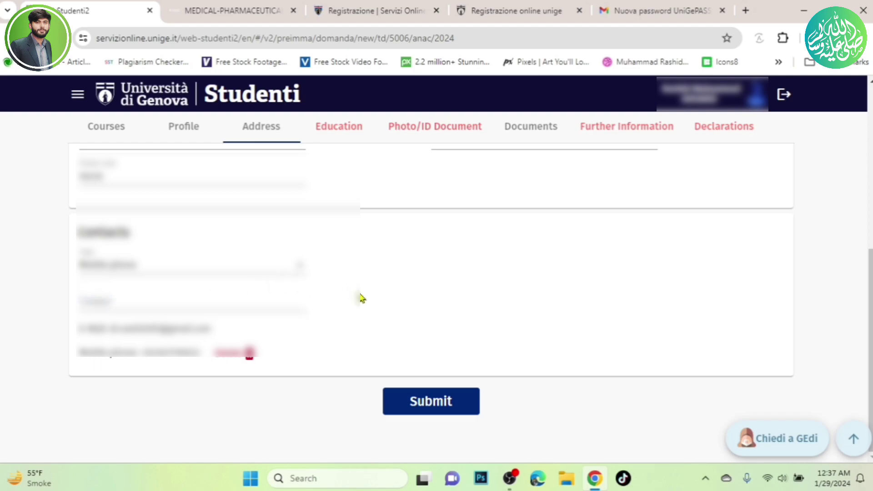
{"action": "left_click", "coordinate": [187, 299]}
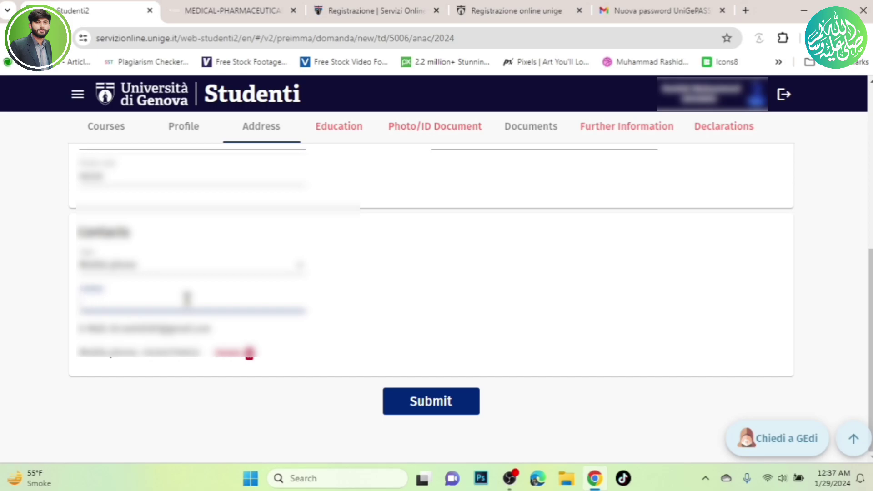
{"action": "left_click", "coordinate": [325, 295]}
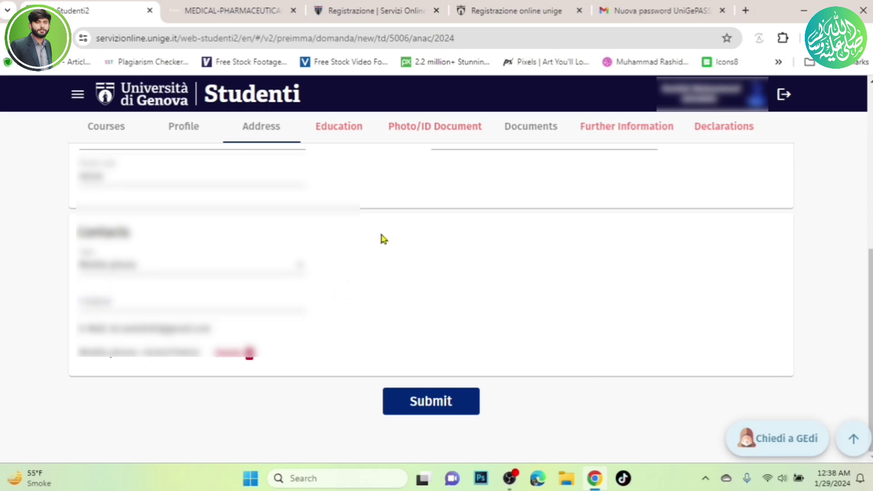
{"action": "left_click", "coordinate": [344, 131]}
Set the high school diploma type to Foreign high school diploma with country PAKISTAN.
{"action": "scroll", "coordinate": [335, 245], "scroll_direction": "down", "scroll_amount": 3}
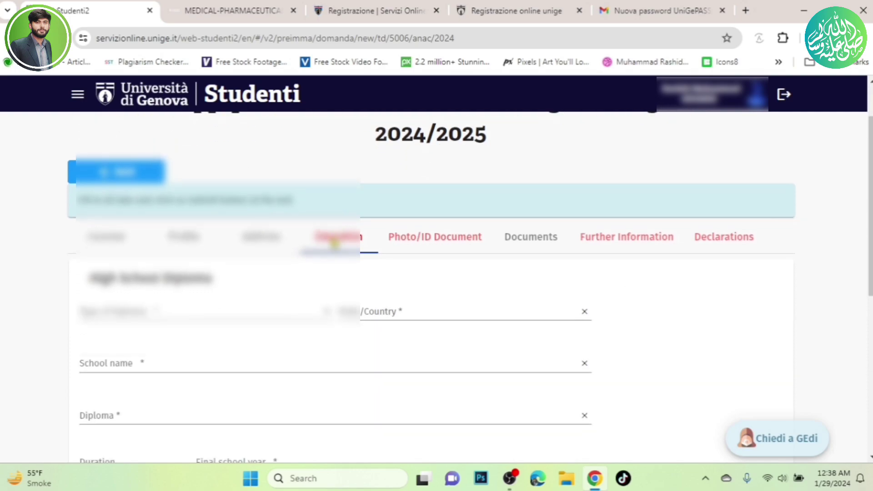
{"action": "scroll", "coordinate": [331, 243], "scroll_direction": "down", "scroll_amount": 2}
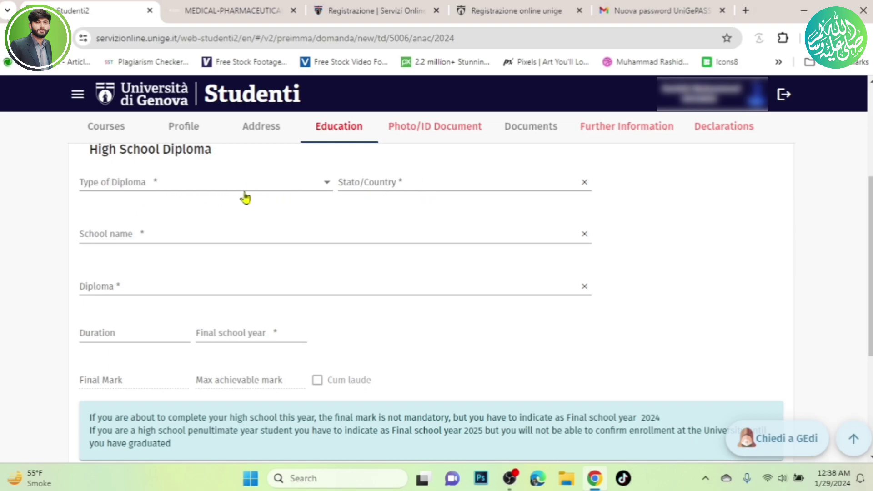
{"action": "left_click", "coordinate": [206, 191]}
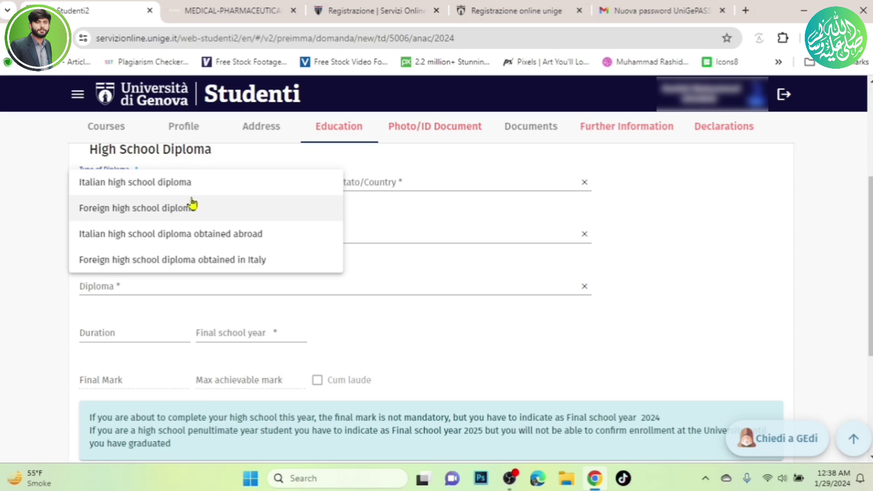
{"action": "left_click", "coordinate": [193, 205]}
{"action": "left_click", "coordinate": [476, 185]}
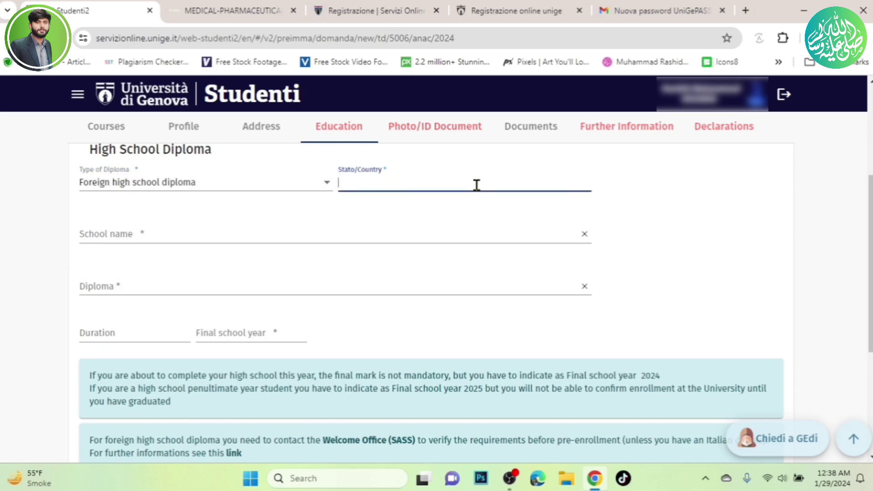
{"action": "type", "text": "p"}
{"action": "key", "text": "BackSpace"}
{"action": "type", "text": "Paakistan"}
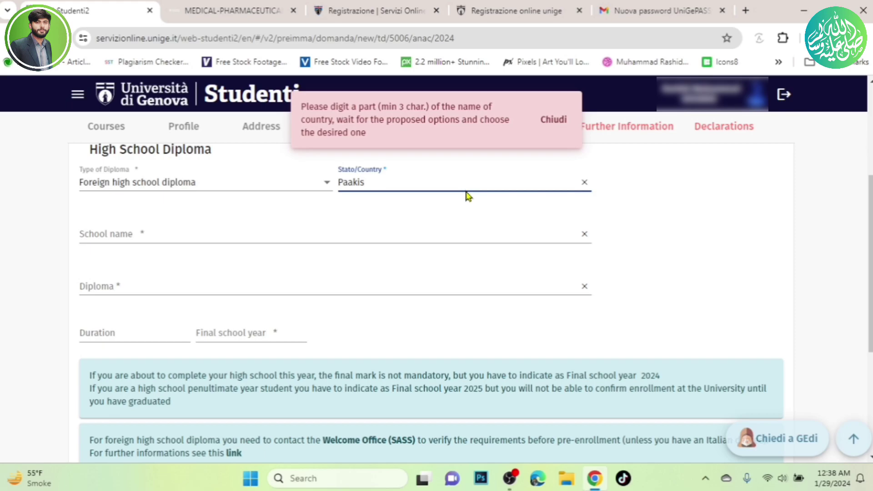
{"action": "type", "text": "k"}
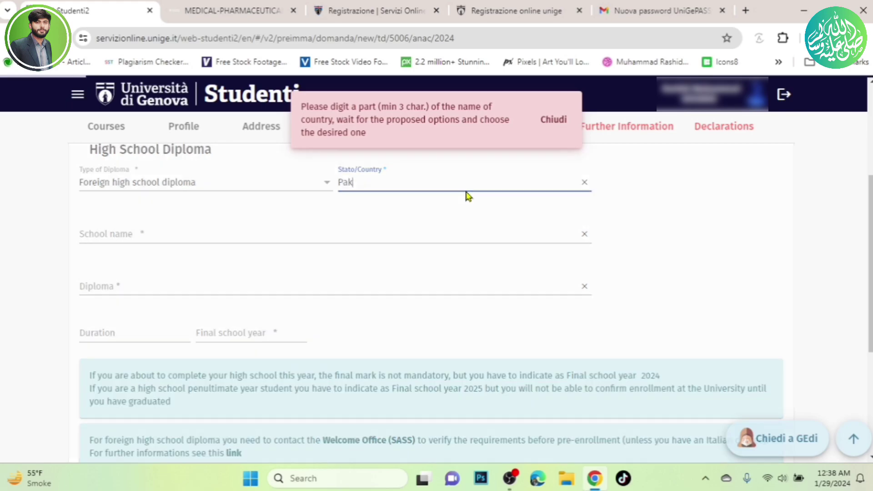
{"action": "left_click", "coordinate": [407, 205]}
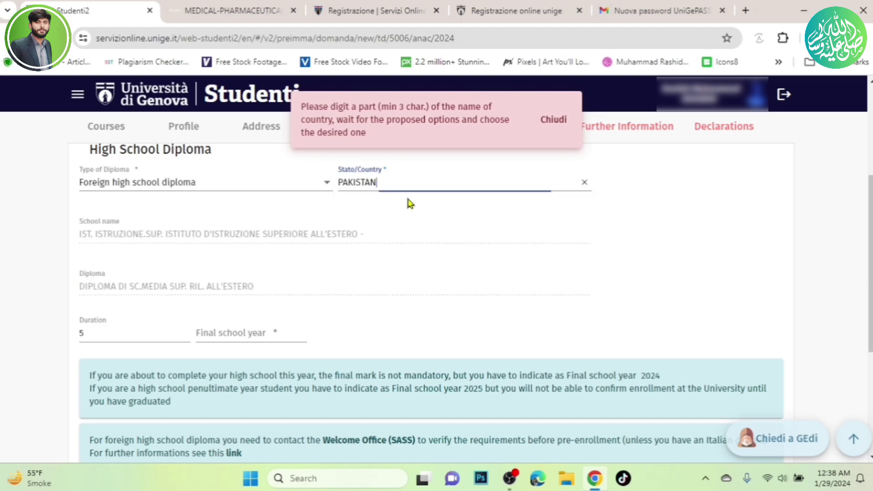
{"action": "left_click", "coordinate": [552, 120]}
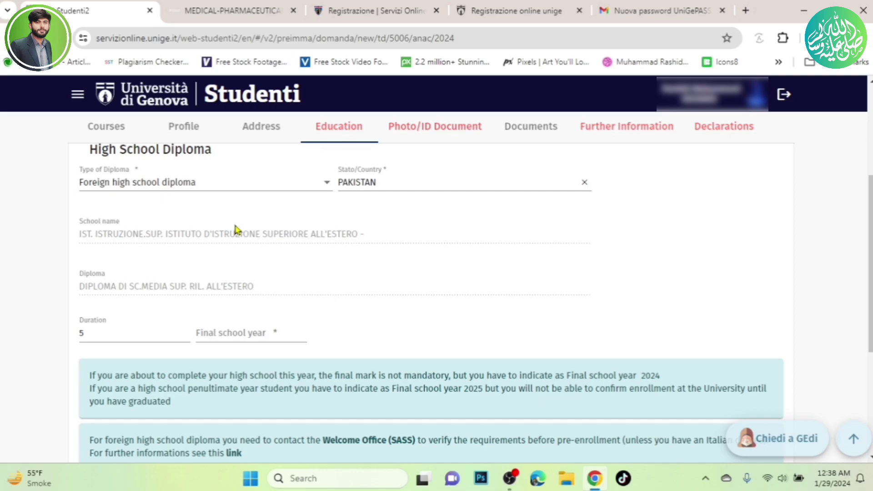
Enter diploma duration 5 and final school year 2014.
{"action": "scroll", "coordinate": [235, 228], "scroll_direction": "up", "scroll_amount": 1}
{"action": "scroll", "coordinate": [235, 229], "scroll_direction": "down", "scroll_amount": 1}
{"action": "left_click", "coordinate": [111, 338]}
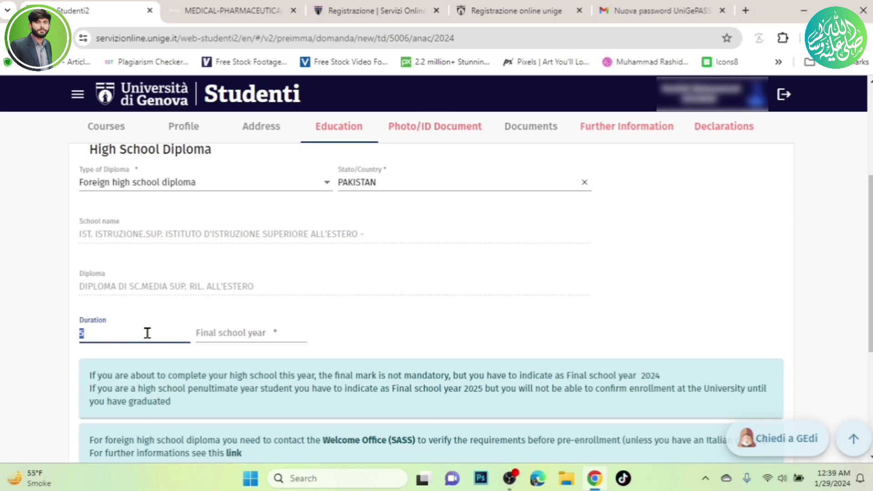
{"action": "left_click", "coordinate": [319, 338]}
{"action": "left_click", "coordinate": [253, 335]}
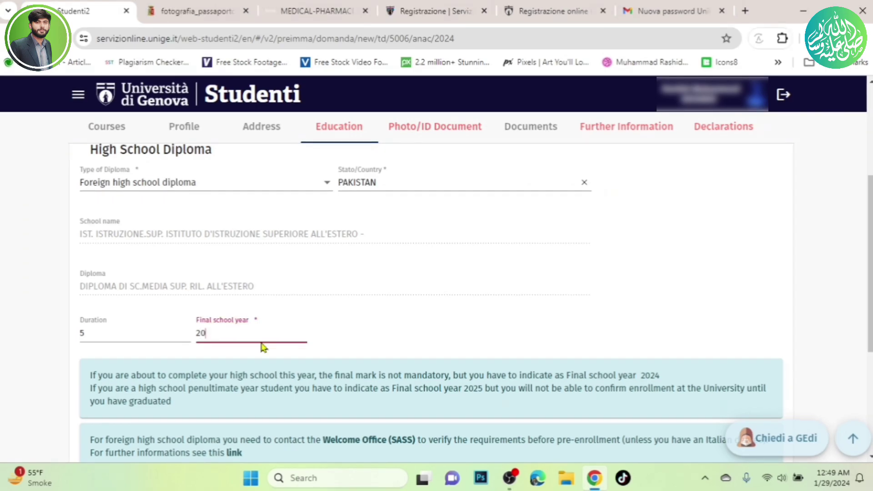
{"action": "type", "text": "14"}
{"action": "left_click", "coordinate": [391, 325]}
{"action": "scroll", "coordinate": [314, 326], "scroll_direction": "down", "scroll_amount": 4}
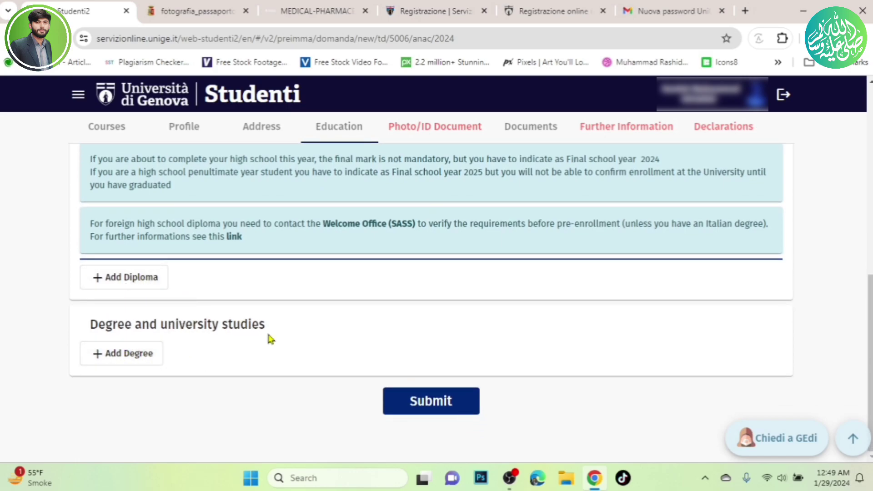
Add a degree entry marked 'To have a degree', Foreign degree, with country PAKISTAN.
{"action": "left_click", "coordinate": [134, 360]}
{"action": "scroll", "coordinate": [201, 362], "scroll_direction": "down", "scroll_amount": 3}
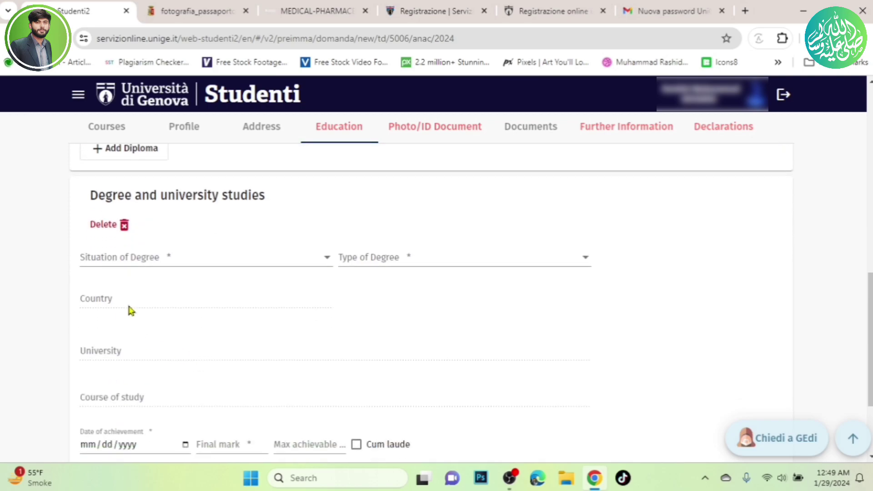
{"action": "left_click", "coordinate": [242, 256]}
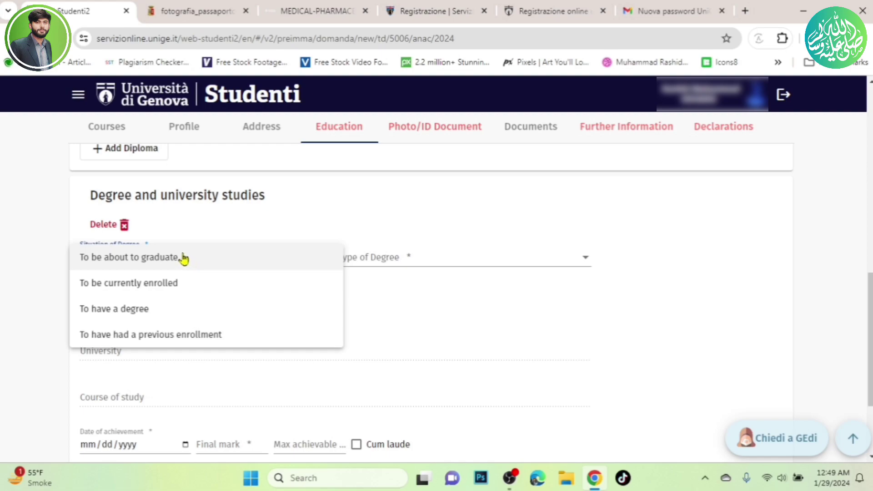
{"action": "left_click", "coordinate": [164, 311]}
{"action": "left_click", "coordinate": [495, 265]}
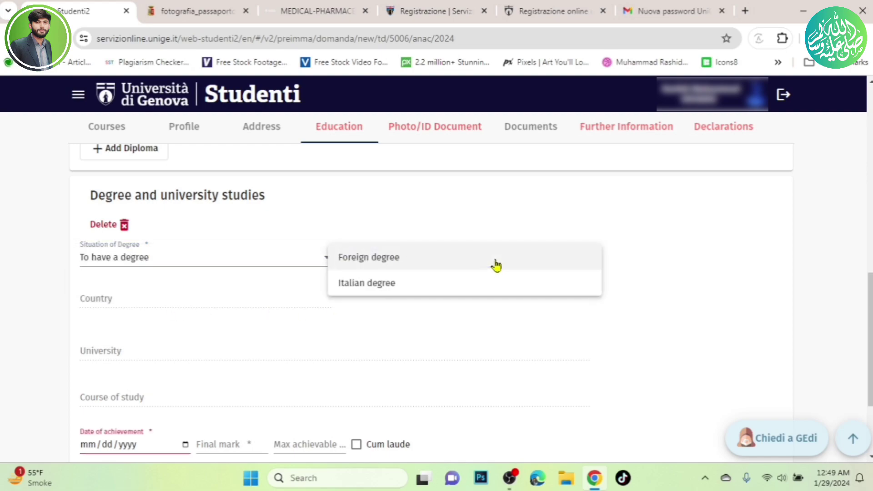
{"action": "left_click", "coordinate": [406, 259]}
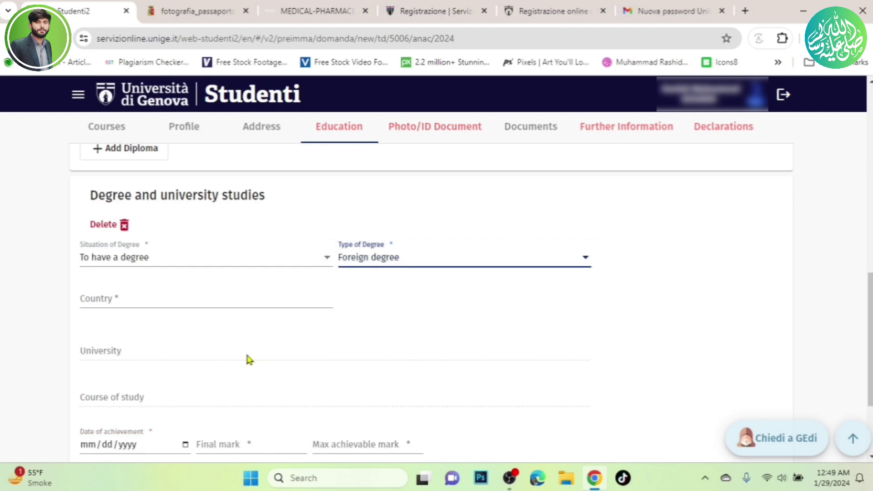
{"action": "left_click", "coordinate": [198, 303]}
{"action": "type", "text": "pak"}
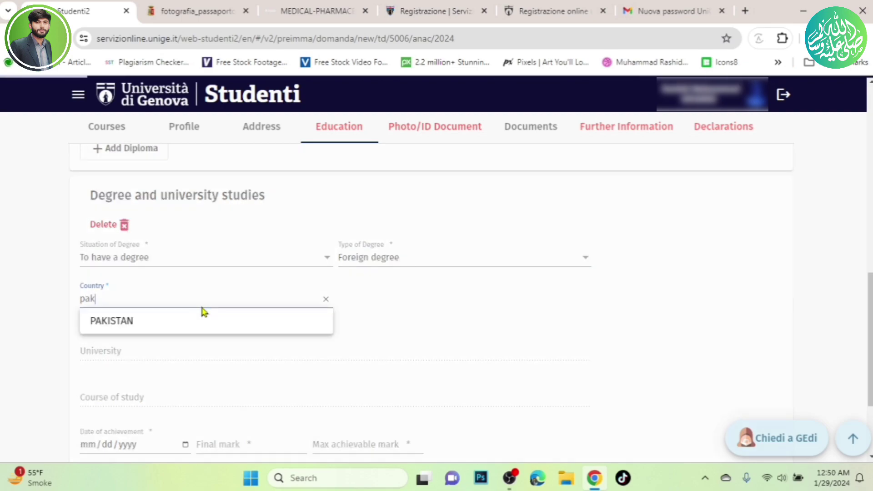
{"action": "left_click", "coordinate": [195, 318]}
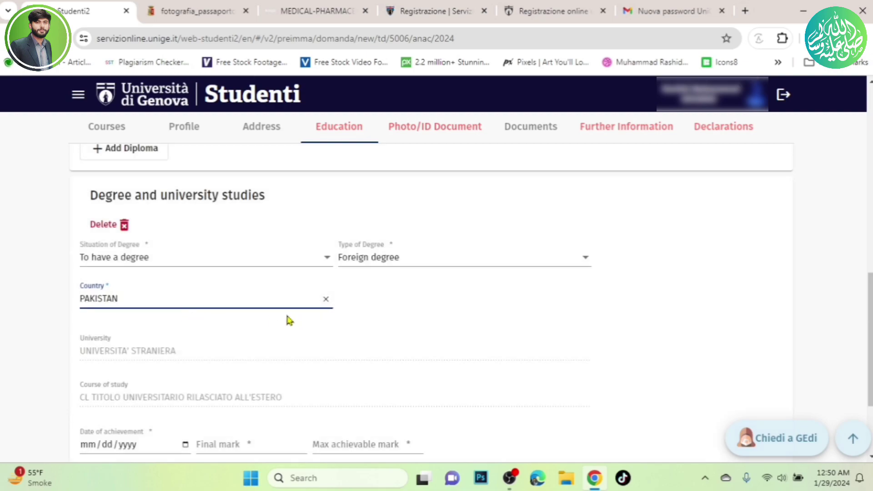
{"action": "scroll", "coordinate": [273, 318], "scroll_direction": "down", "scroll_amount": 1}
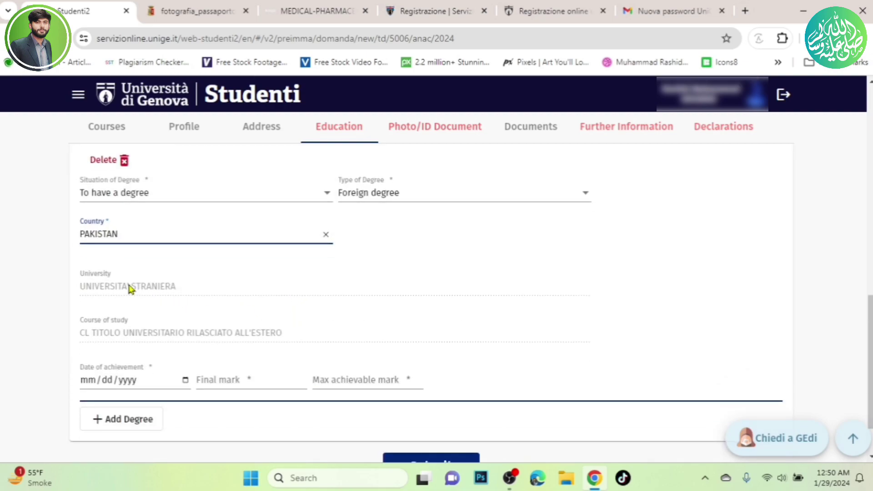
{"action": "scroll", "coordinate": [159, 318], "scroll_direction": "down", "scroll_amount": 1}
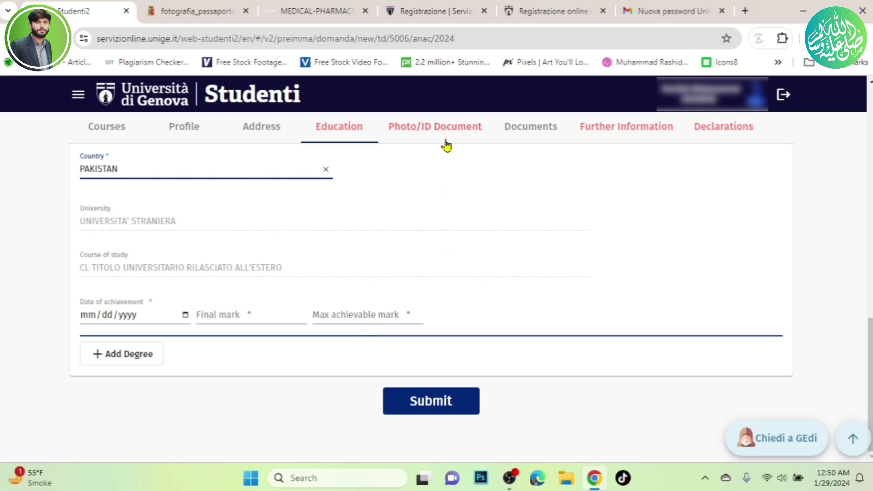
In Photo/ID Document, choose Passport as ID document type and expand the Photo ID upload area.
{"action": "left_click", "coordinate": [424, 131]}
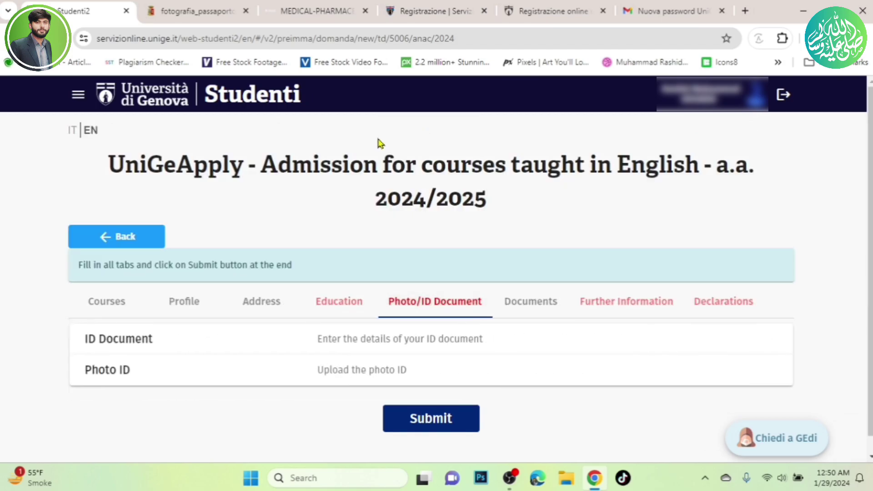
{"action": "scroll", "coordinate": [318, 273], "scroll_direction": "down", "scroll_amount": 1}
{"action": "left_click", "coordinate": [258, 323]}
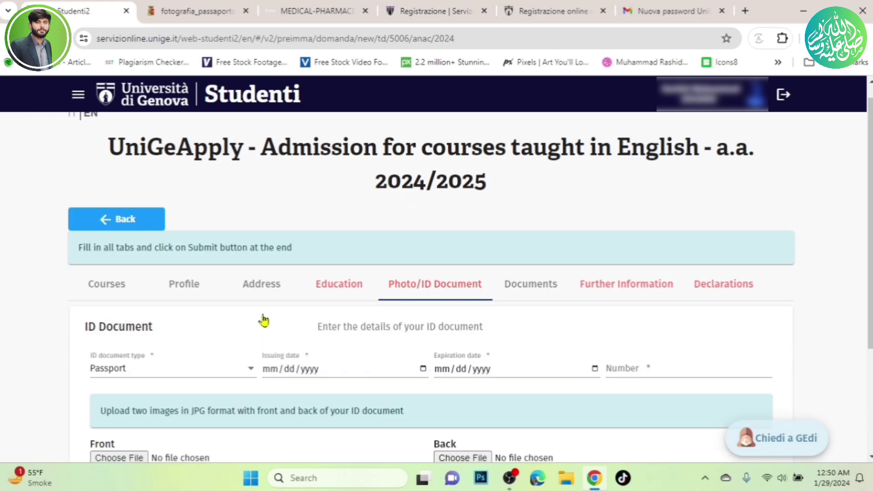
{"action": "scroll", "coordinate": [276, 293], "scroll_direction": "down", "scroll_amount": 3}
{"action": "left_click", "coordinate": [247, 241]}
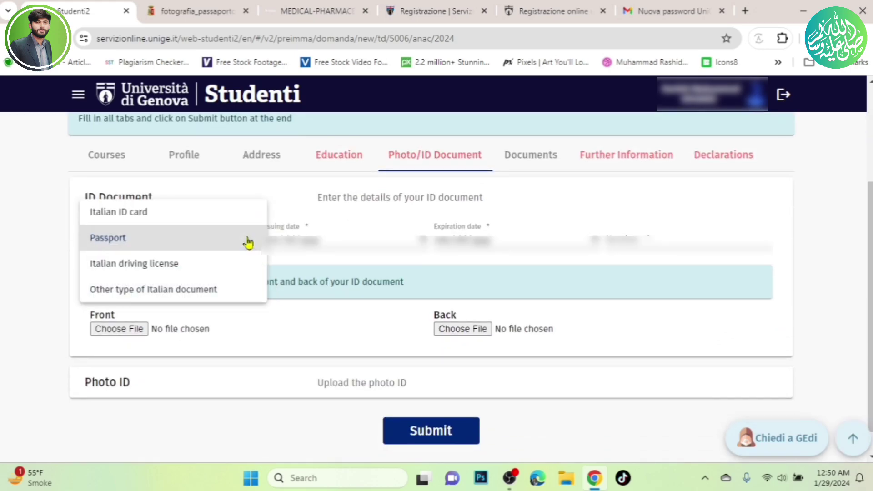
{"action": "left_click", "coordinate": [202, 236]}
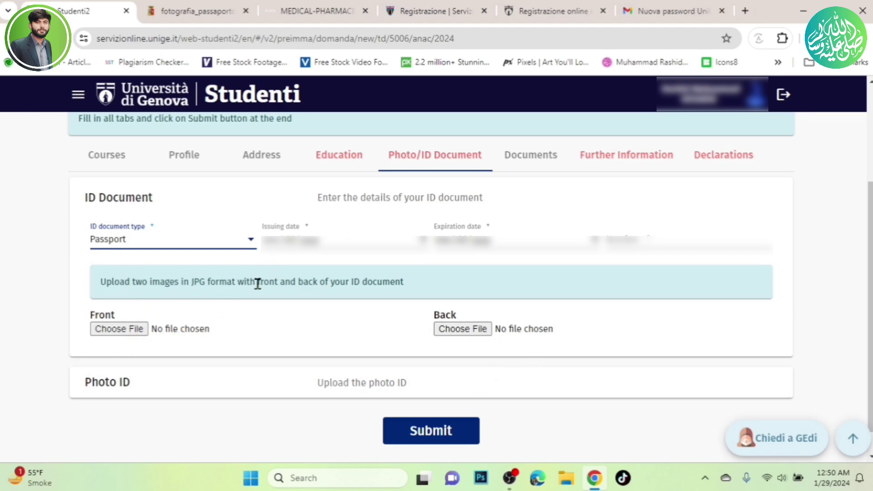
{"action": "scroll", "coordinate": [129, 341], "scroll_direction": "down", "scroll_amount": 1}
{"action": "left_click", "coordinate": [129, 343]}
{"action": "scroll", "coordinate": [225, 341], "scroll_direction": "down", "scroll_amount": 3}
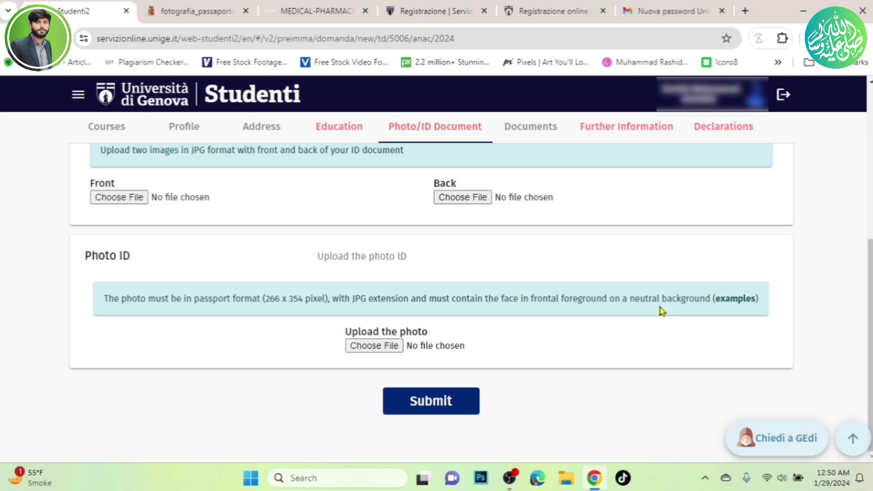
View fotografia_passaporto_web.pdf photo examples in a new tab, then return to the Studenti2 form.
{"action": "left_click", "coordinate": [741, 300]}
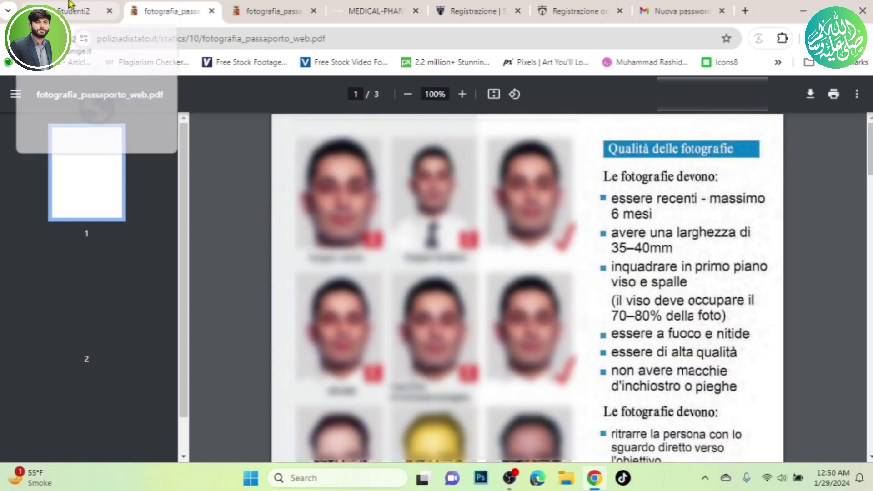
{"action": "left_click", "coordinate": [70, 9]}
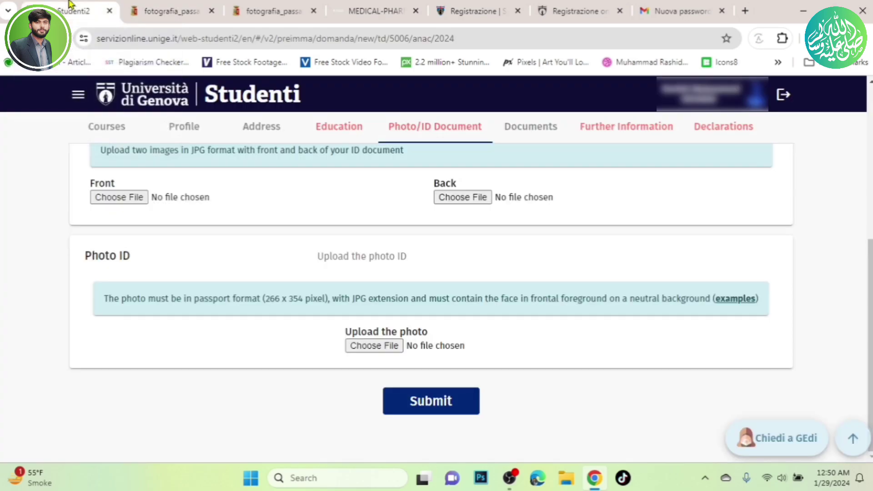
{"action": "scroll", "coordinate": [454, 255], "scroll_direction": "up", "scroll_amount": 4}
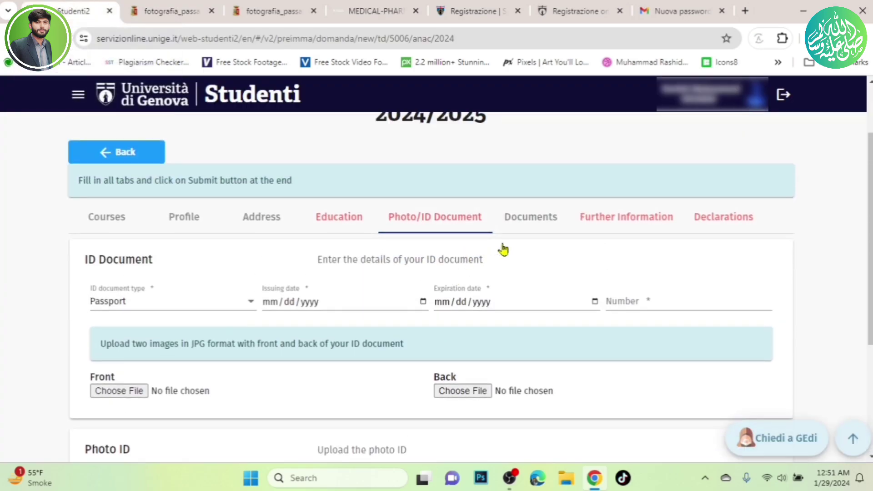
Review the Documents section's PDF upload slots for degree, further title, English certification and syllabus.
{"action": "left_click", "coordinate": [524, 219]}
{"action": "scroll", "coordinate": [363, 318], "scroll_direction": "down", "scroll_amount": 3}
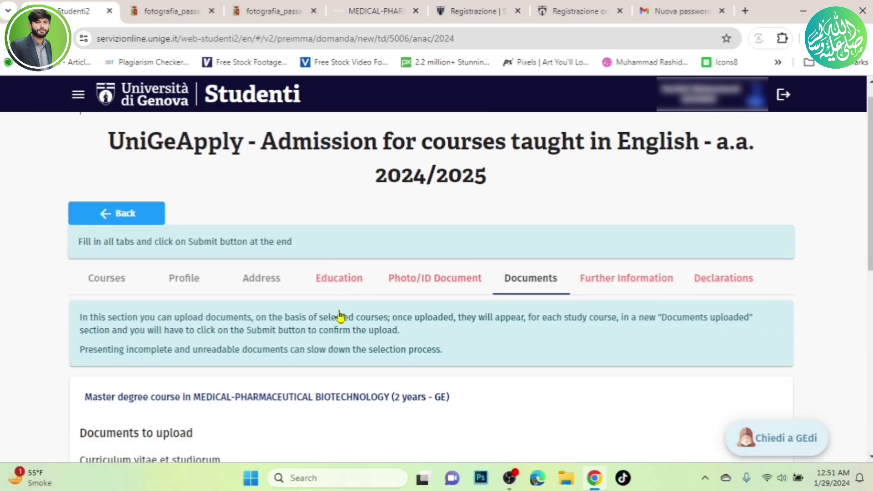
{"action": "scroll", "coordinate": [292, 335], "scroll_direction": "down", "scroll_amount": 3}
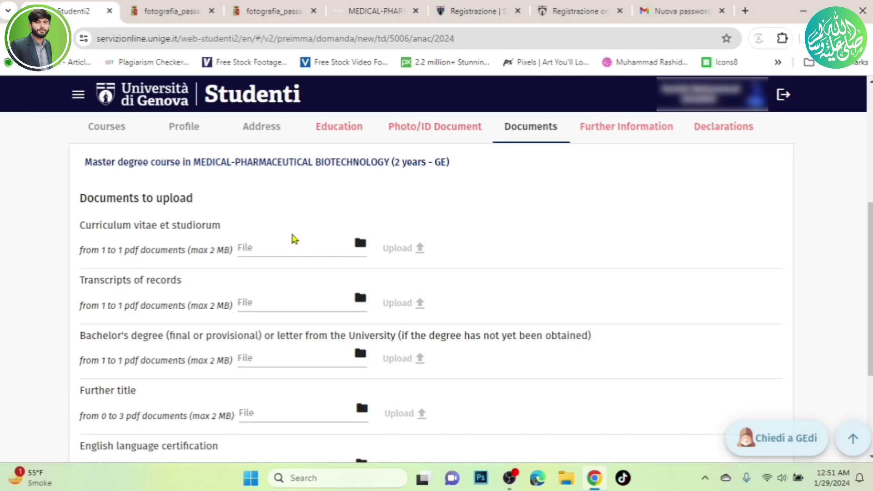
{"action": "scroll", "coordinate": [179, 228], "scroll_direction": "down", "scroll_amount": 1}
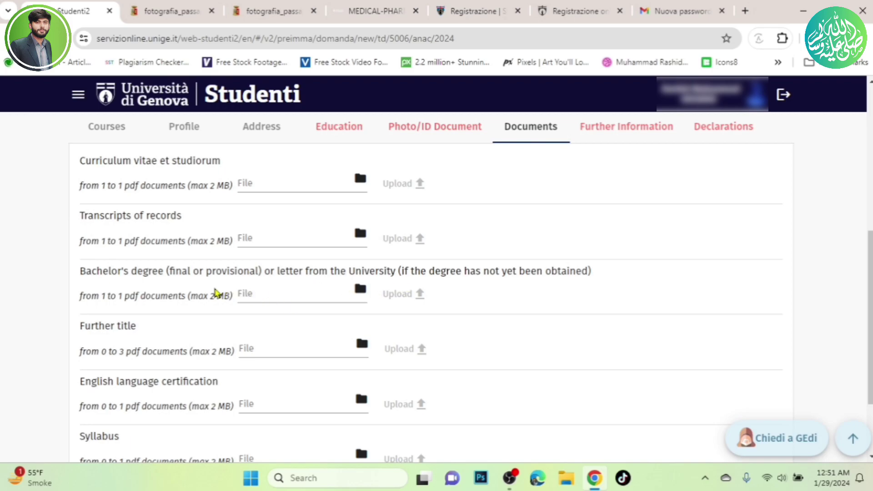
{"action": "scroll", "coordinate": [211, 294], "scroll_direction": "down", "scroll_amount": 2}
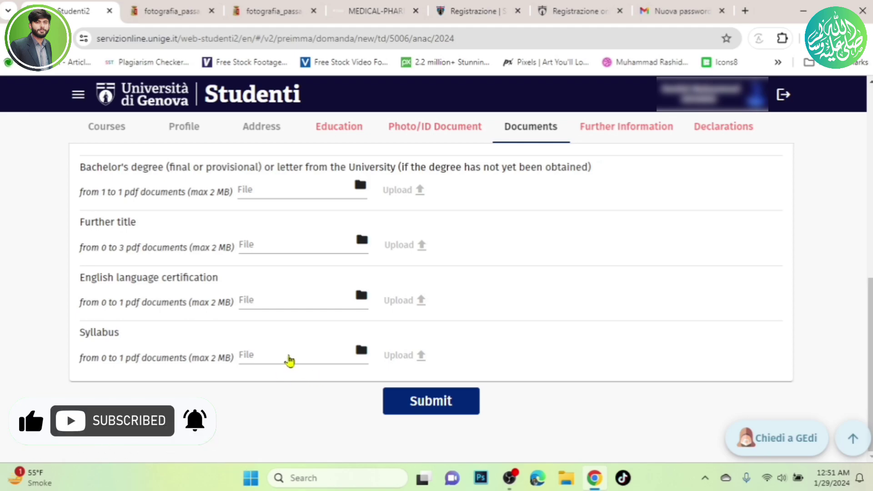
Go to Further Information and place the cursor in the Numeric CGPA field.
{"action": "left_click", "coordinate": [634, 124]}
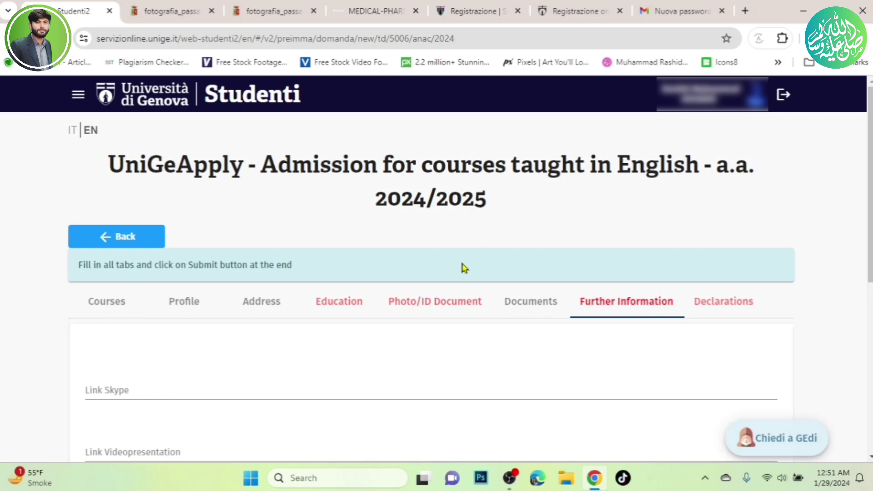
{"action": "scroll", "coordinate": [405, 293], "scroll_direction": "down", "scroll_amount": 4}
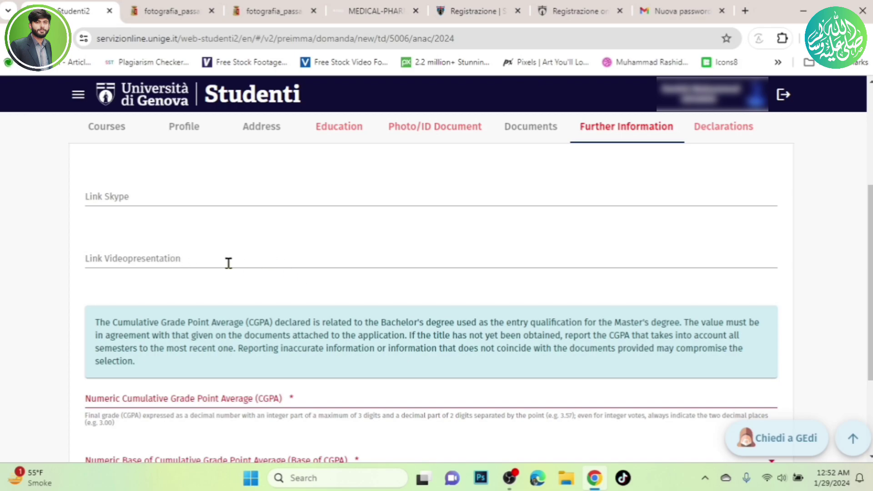
{"action": "scroll", "coordinate": [228, 266], "scroll_direction": "down", "scroll_amount": 3}
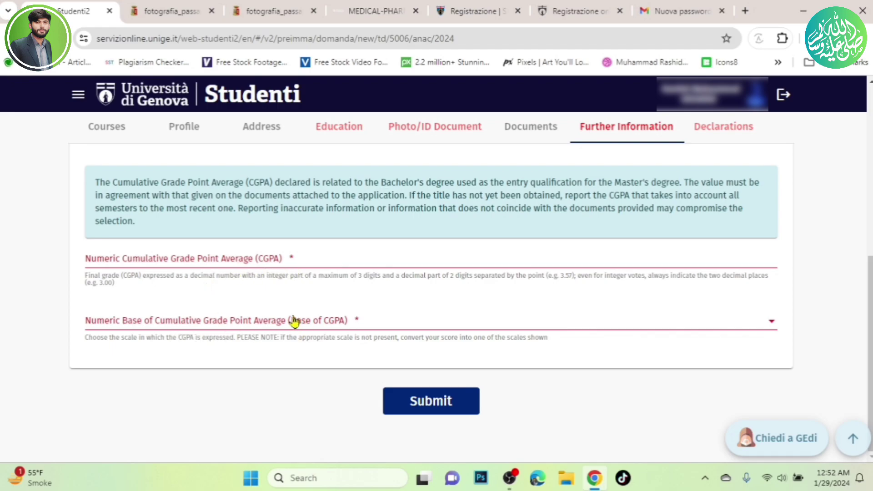
{"action": "left_click", "coordinate": [248, 255]}
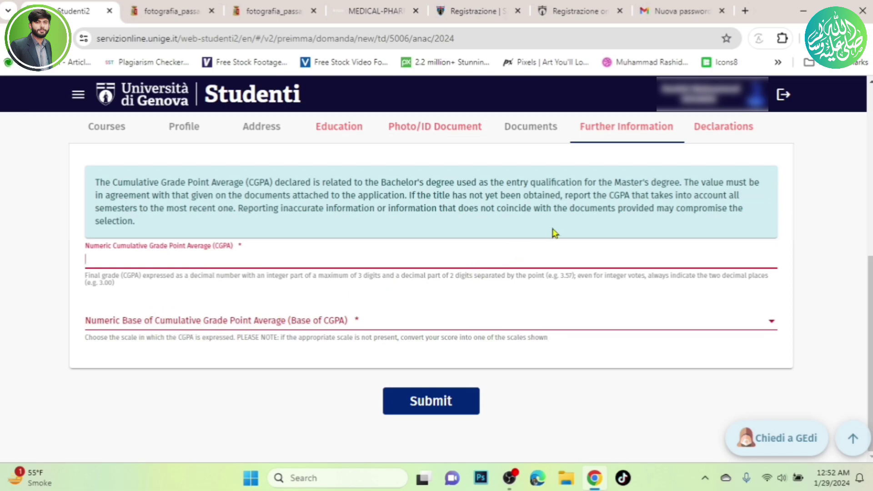
In the Declarations section, tick the personal data declaration checkbox.
{"action": "left_click", "coordinate": [728, 128]}
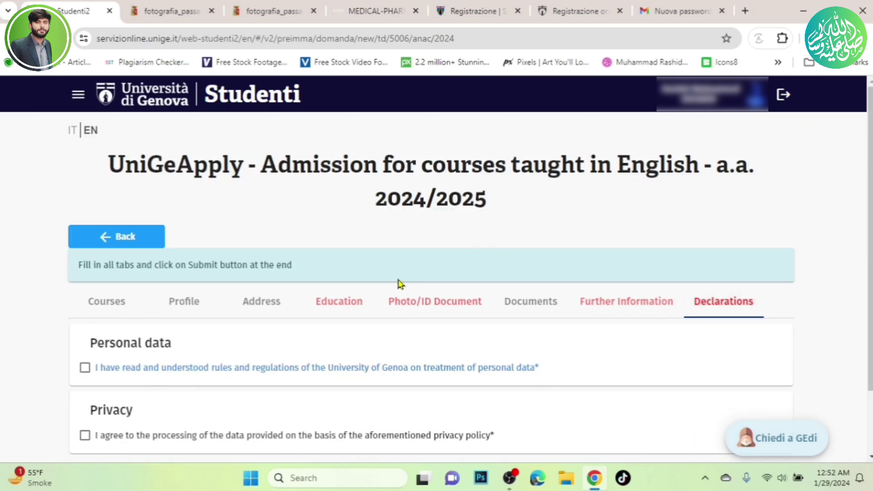
{"action": "scroll", "coordinate": [400, 284], "scroll_direction": "down", "scroll_amount": 1}
{"action": "left_click", "coordinate": [85, 303]}
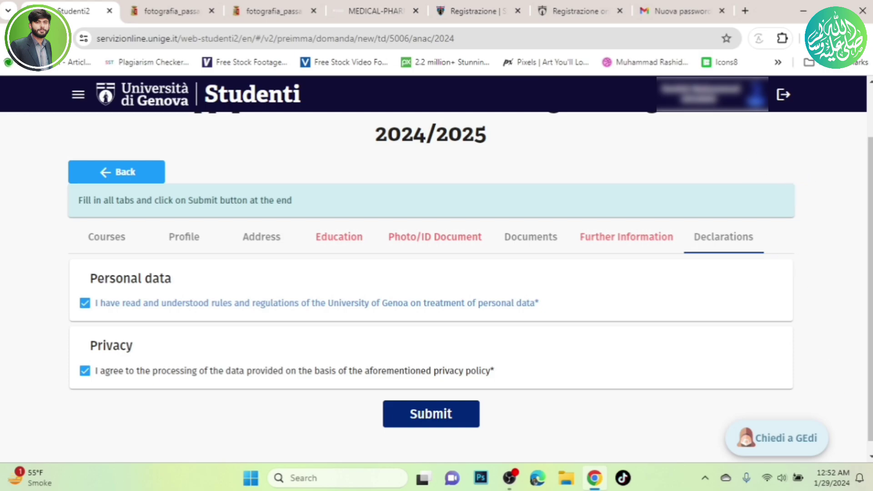
Use the Show desktop corner to minimise the browser.
{"action": "left_click", "coordinate": [870, 485]}
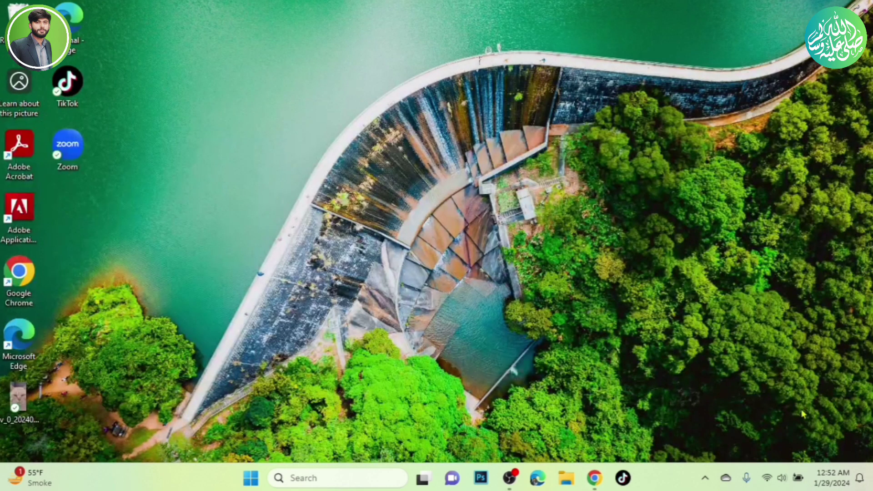